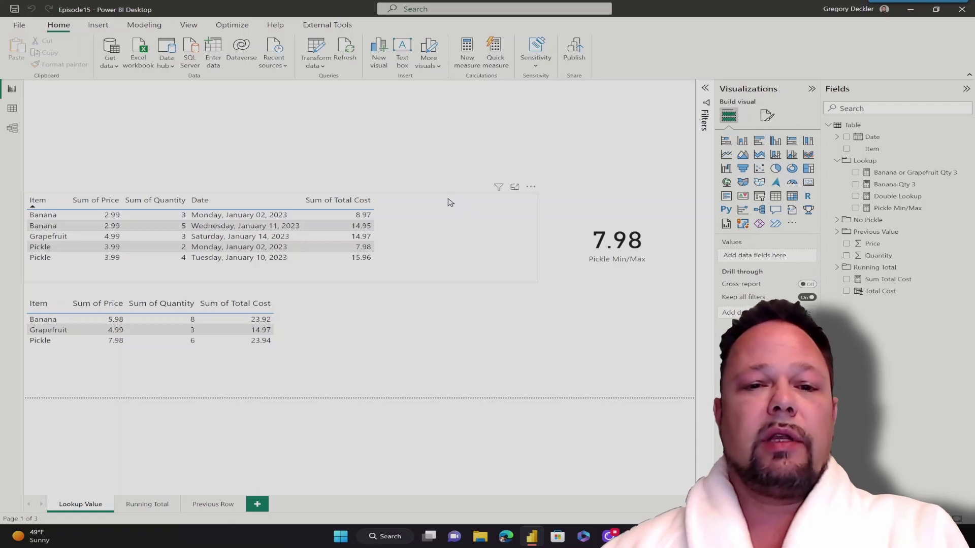
# Step: Inspect the fields of the item table and the summary table, then switch to Data view
pyautogui.click(447, 201)
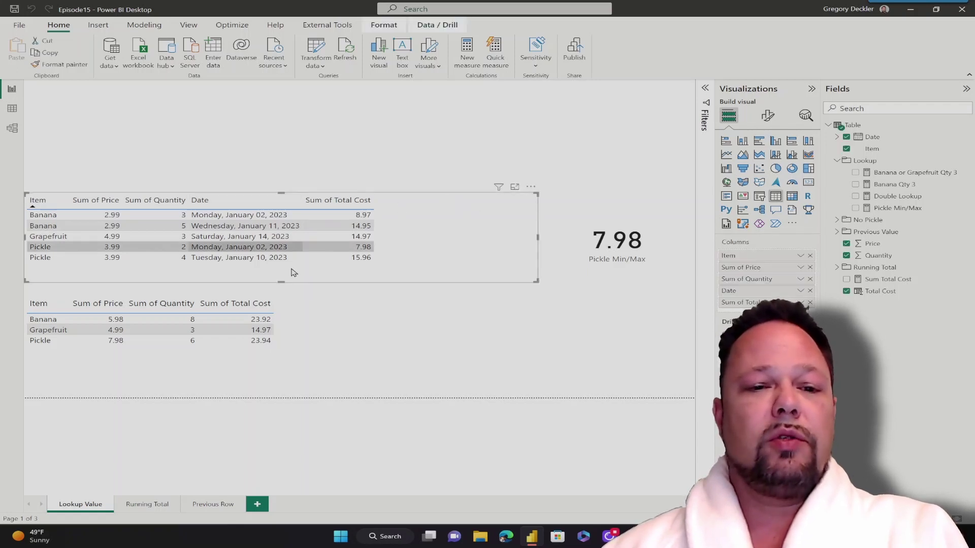
pyautogui.click(340, 312)
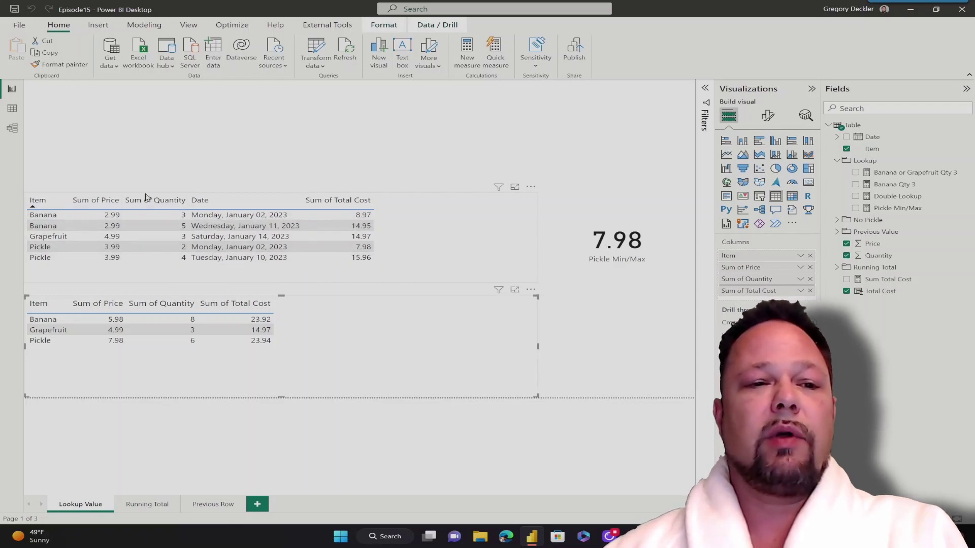
pyautogui.click(12, 111)
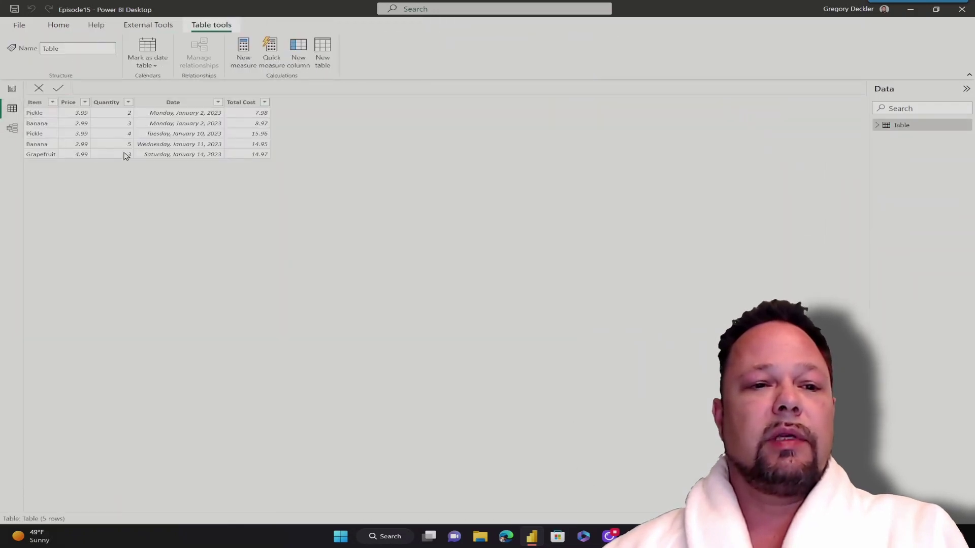
# Step: Return from the five-row Table data to the Lookup Value report page
pyautogui.click(12, 90)
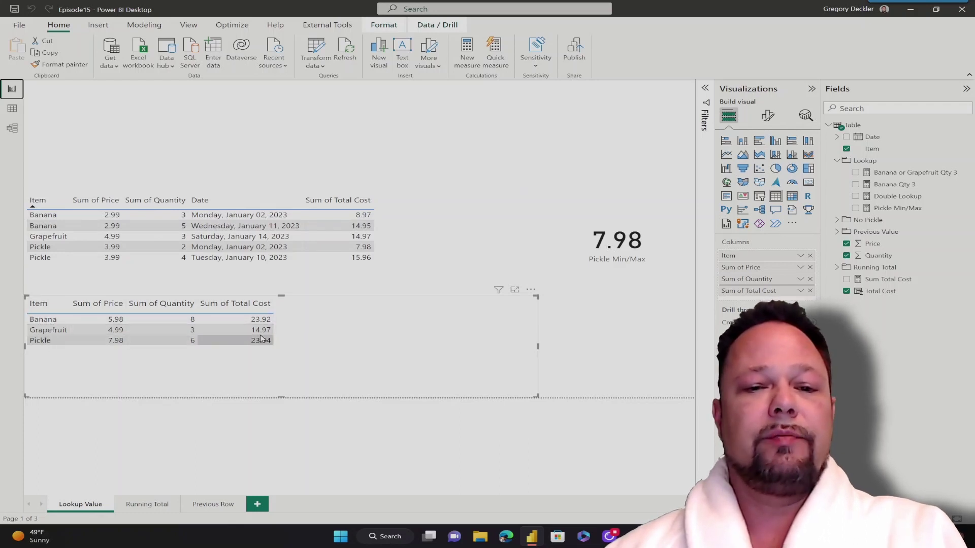
pyautogui.click(497, 268)
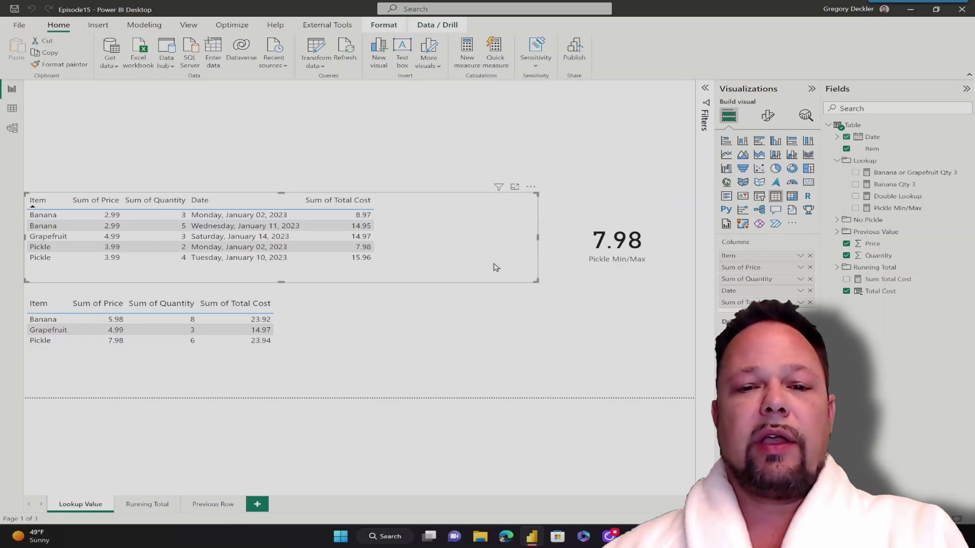
pyautogui.click(505, 172)
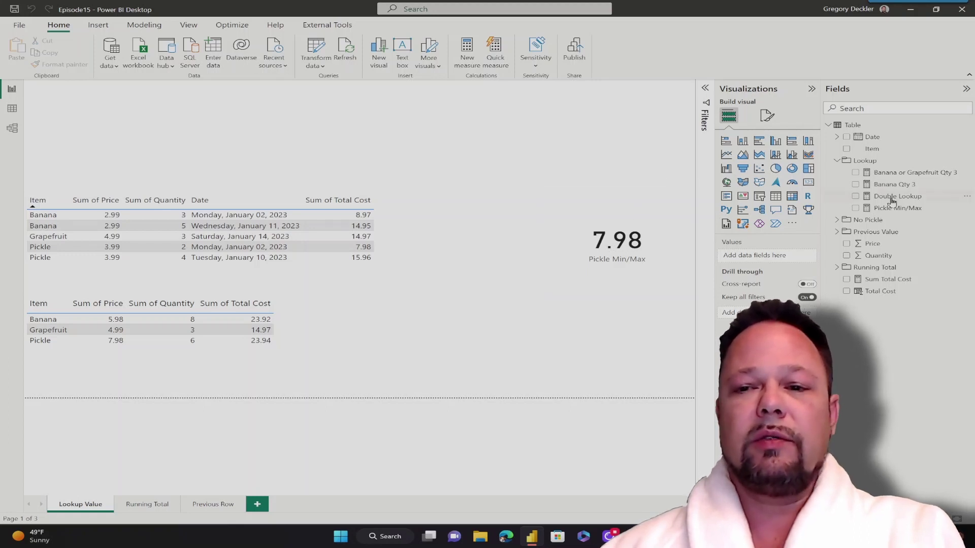
# Step: Place Pickle Min/Max on the card and walk through its FILTER Item = "Pickle" and MINX Total Cost formula
pyautogui.moveTo(624, 221); pyautogui.dragTo(624, 220)
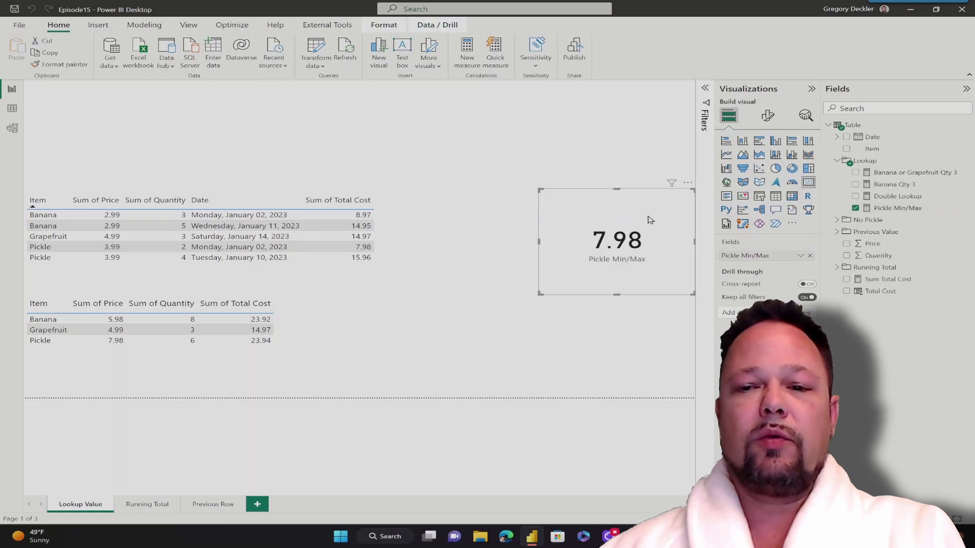
pyautogui.click(886, 214)
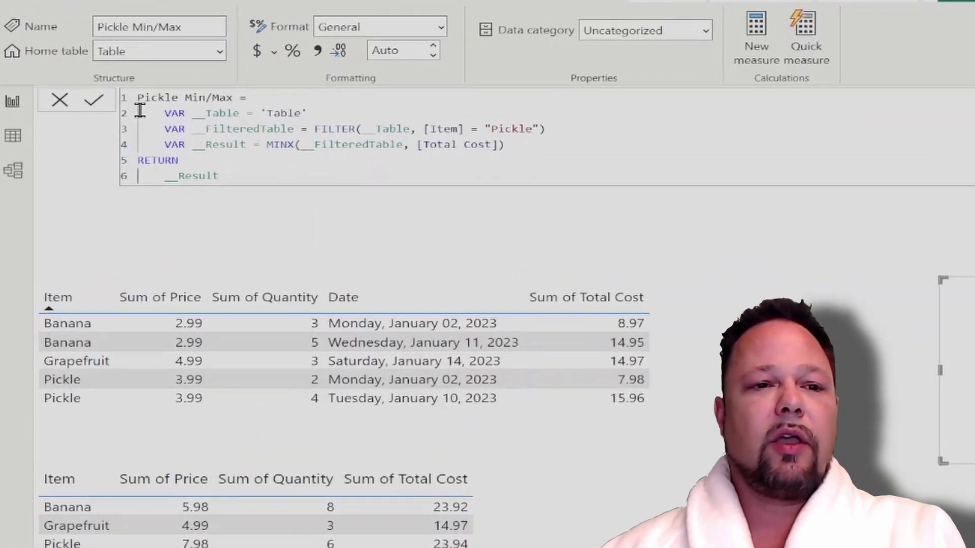
pyautogui.moveTo(140, 111); pyautogui.dragTo(357, 114)
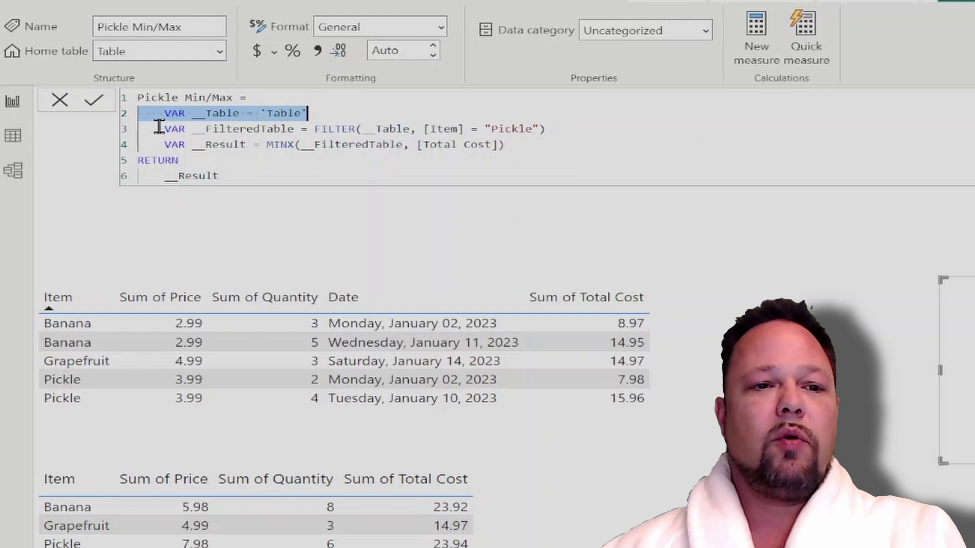
pyautogui.moveTo(146, 129); pyautogui.dragTo(590, 130)
pyautogui.click(591, 130)
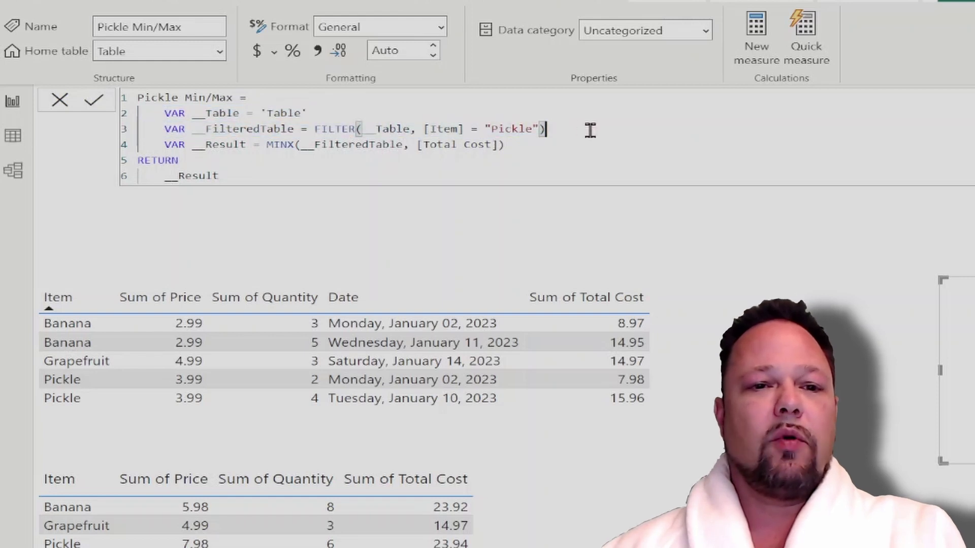
pyautogui.moveTo(417, 129); pyautogui.dragTo(539, 122)
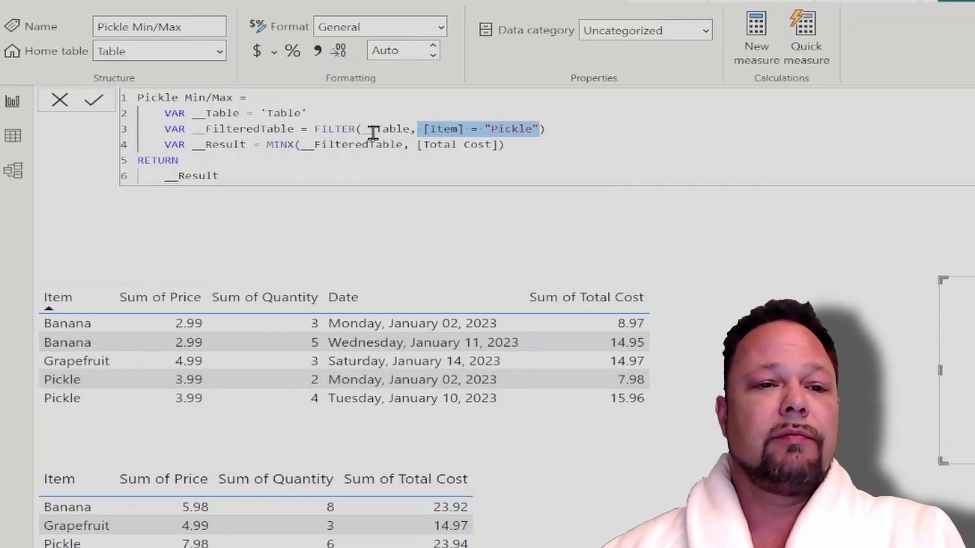
pyautogui.moveTo(265, 144); pyautogui.dragTo(292, 146)
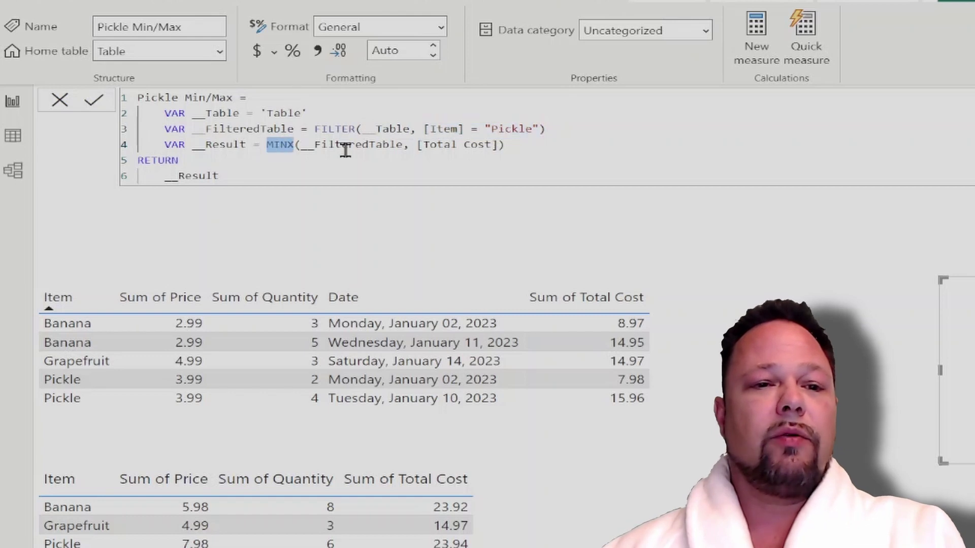
pyautogui.moveTo(419, 145); pyautogui.dragTo(497, 146)
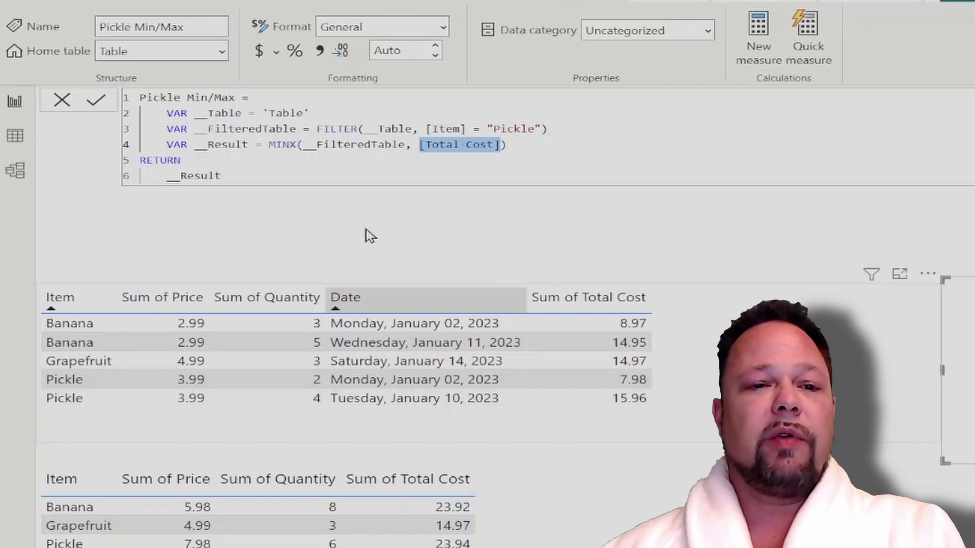
# Step: Replace MINX with MAXX in the Pickle Min/Max formula to return the maximum Total Cost
pyautogui.doubleClick(283, 145)
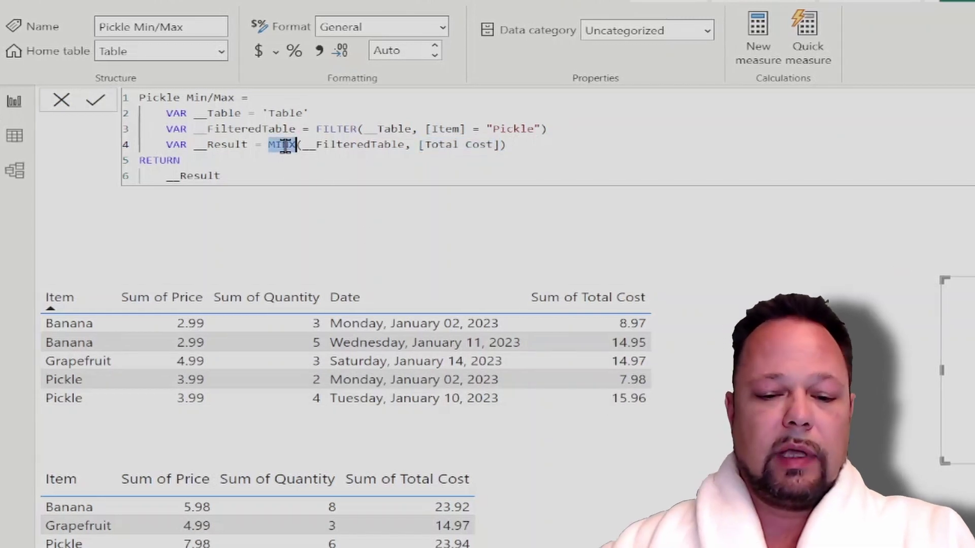
pyautogui.write('MAXX')
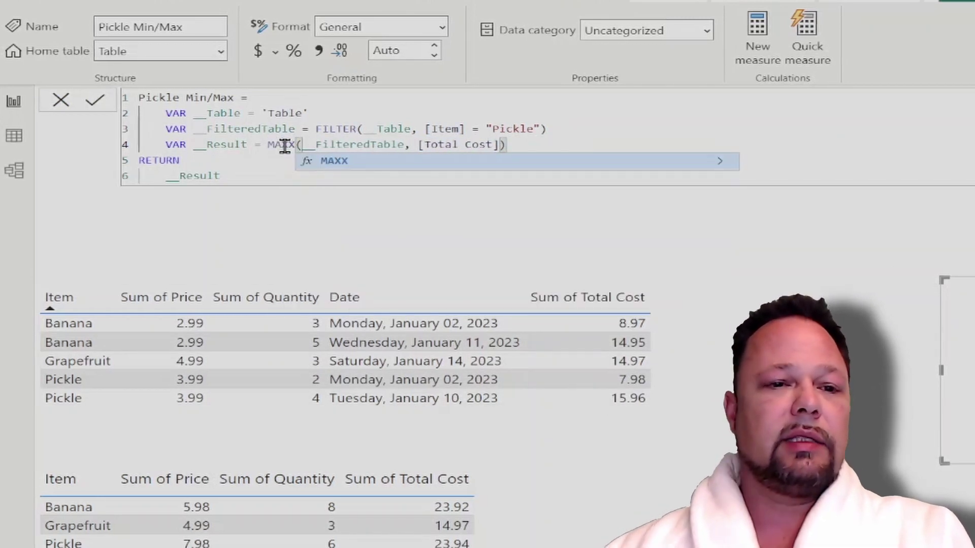
pyautogui.click(255, 157)
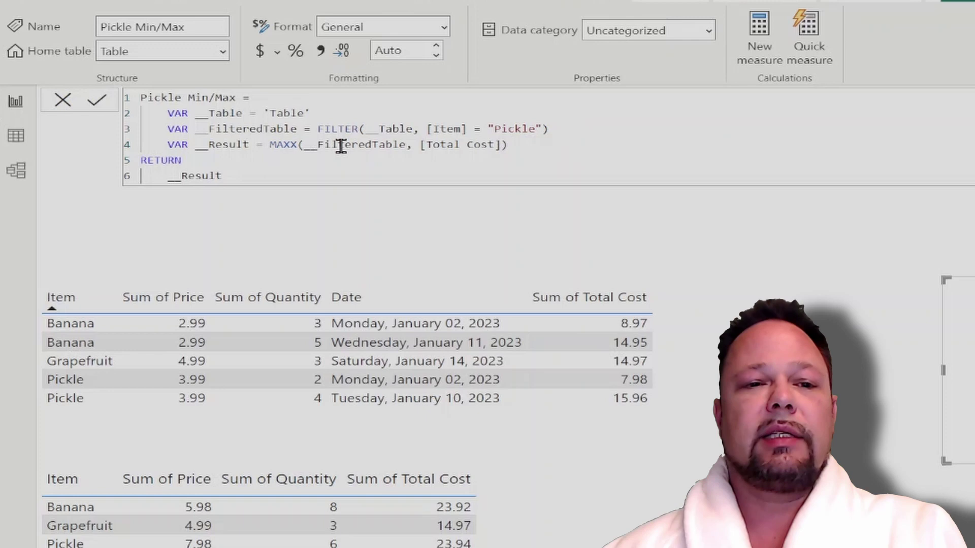
pyautogui.click(533, 146)
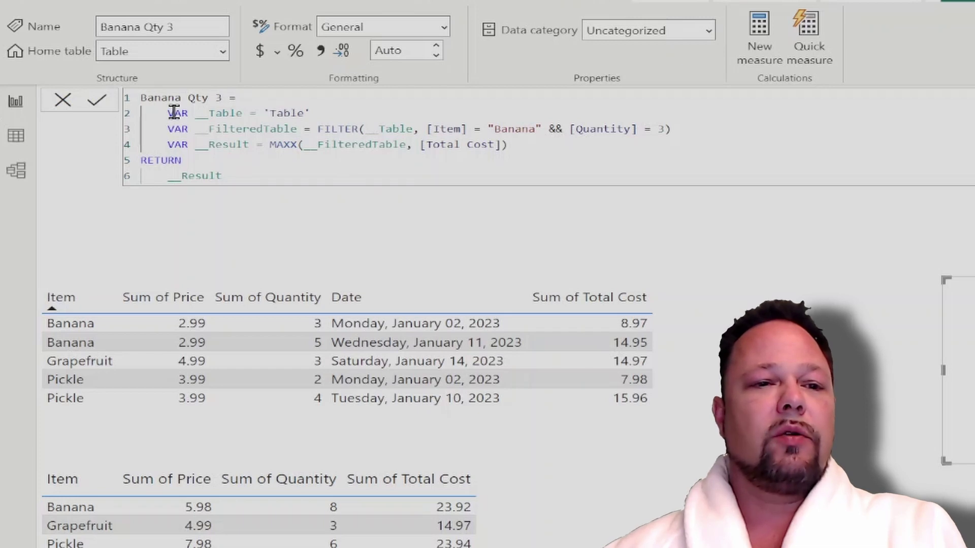
pyautogui.moveTo(169, 109); pyautogui.dragTo(337, 104)
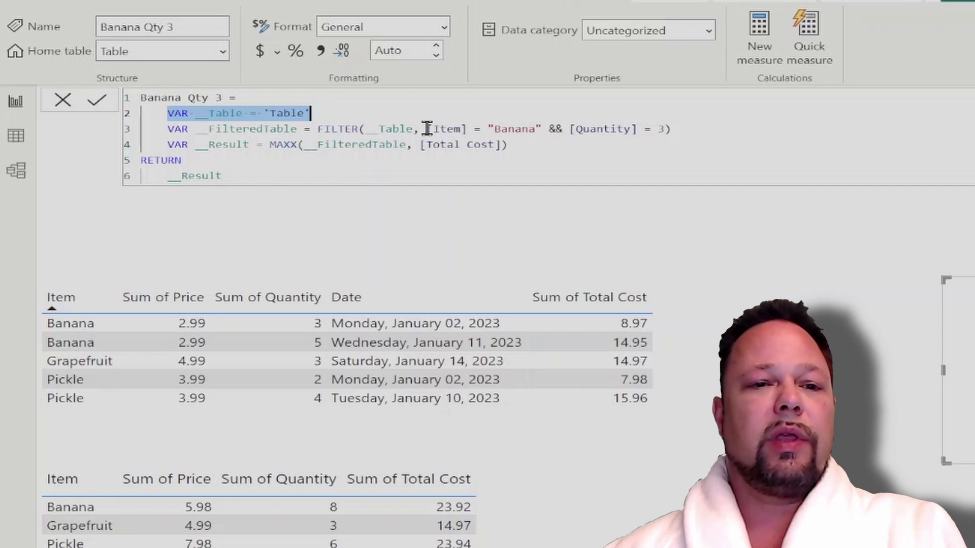
pyautogui.moveTo(427, 129); pyautogui.dragTo(546, 132)
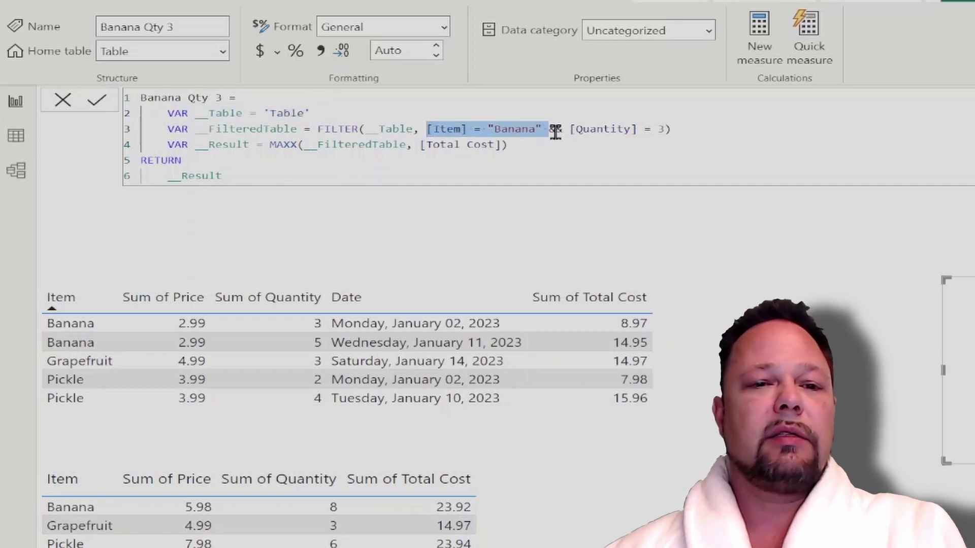
pyautogui.doubleClick(555, 130)
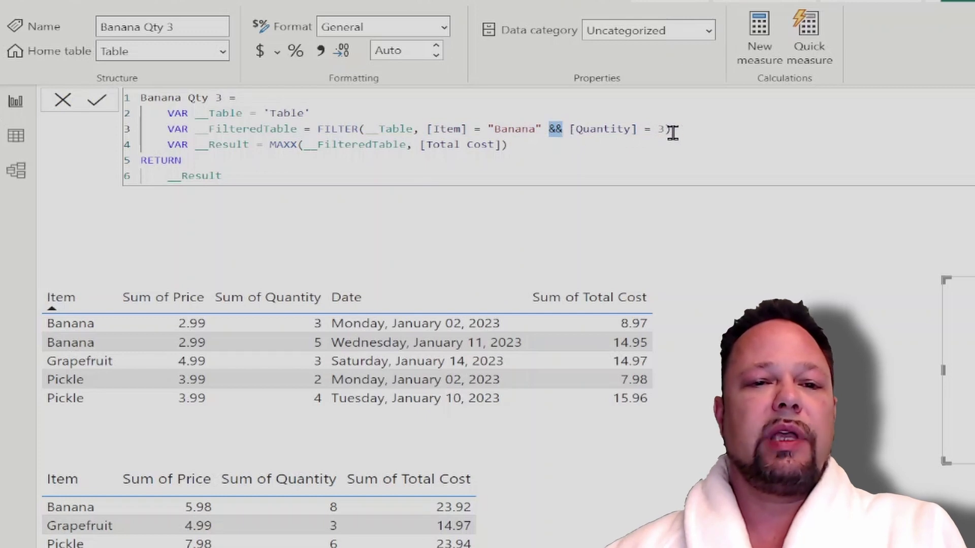
pyautogui.click(571, 130)
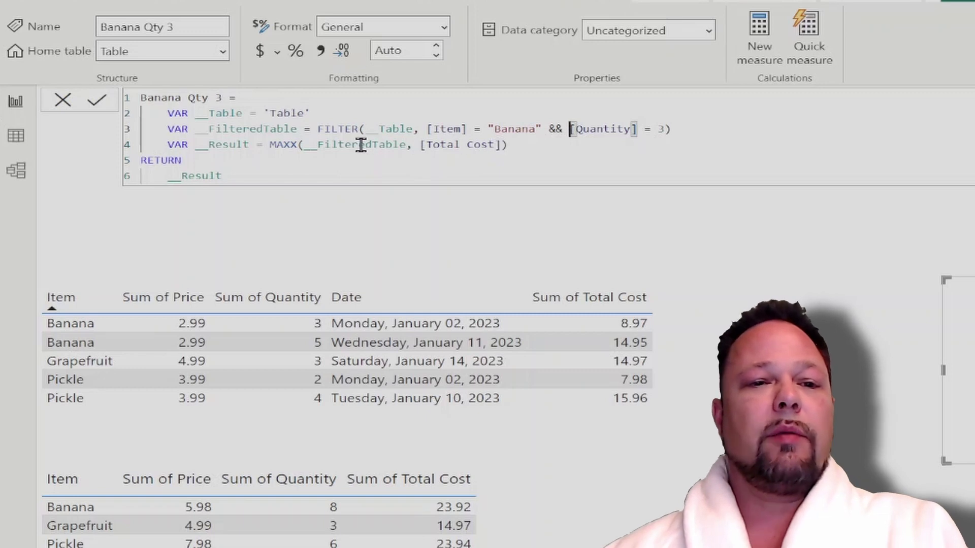
pyautogui.doubleClick(281, 145)
pyautogui.write('MINX')
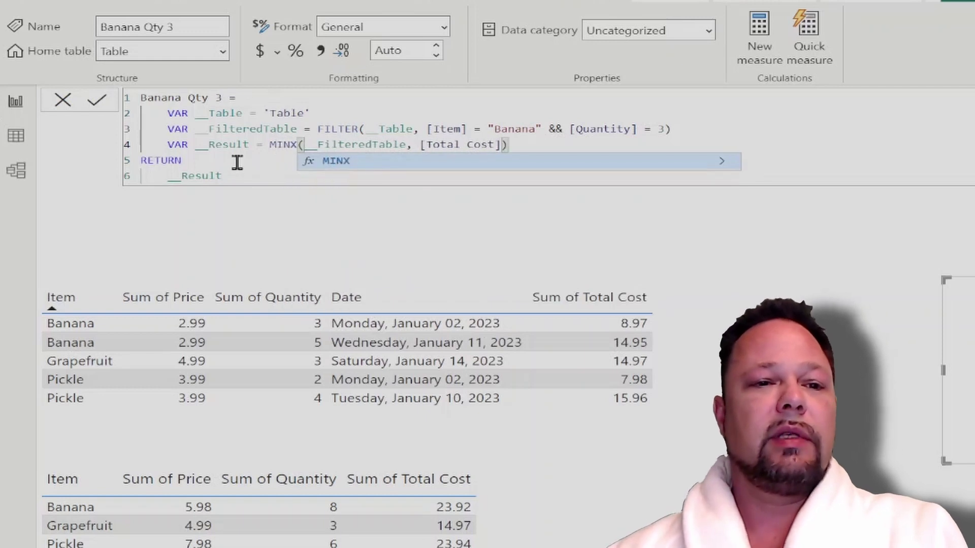
pyautogui.click(242, 162)
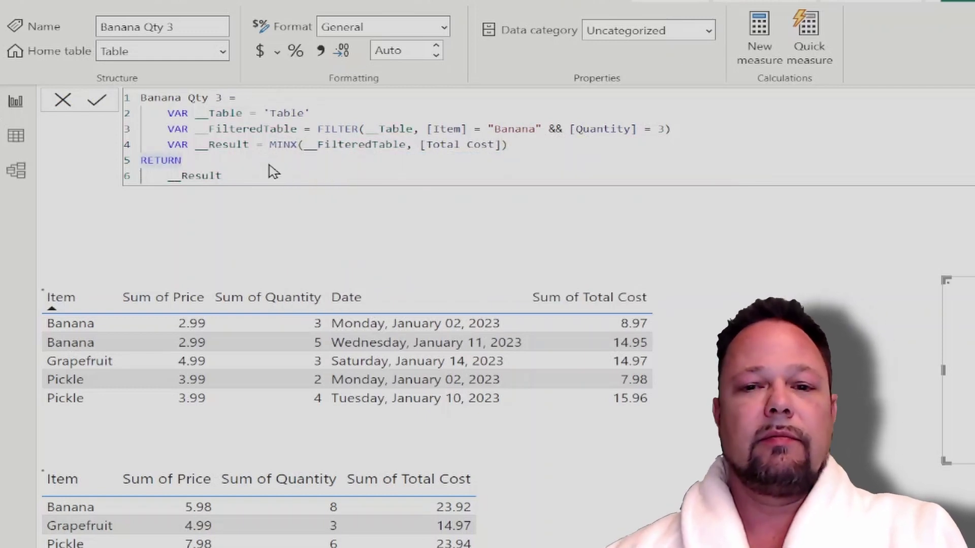
pyautogui.click(272, 173)
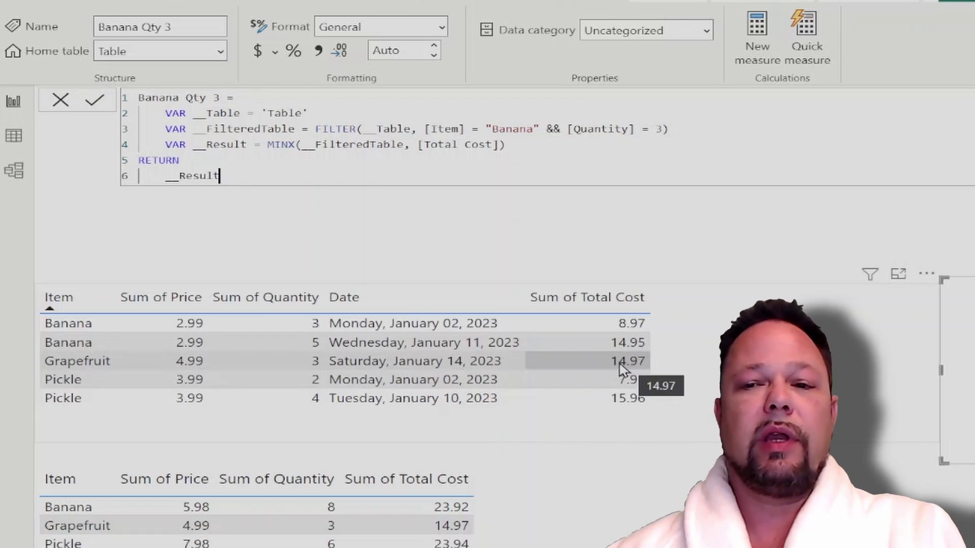
# Step: Paste in the Banana or Grapefruit Qty 3 formula and point out its FilteredTable variable
pyautogui.hotkey('ctrl', 'a')
pyautogui.write('Banana or Grapefruit Qty 3 =     VAR __Table = \'Table\'     VAR __FilteredTable =         FILTER(             __Table,             ( [Item] = "Banana" || [Item] = "Grapefruit" )             &&             [Quantity] = 3         )     VAR __Result = MAXX(__FilteredTable, [Total Cost]) RETURN     __Result')
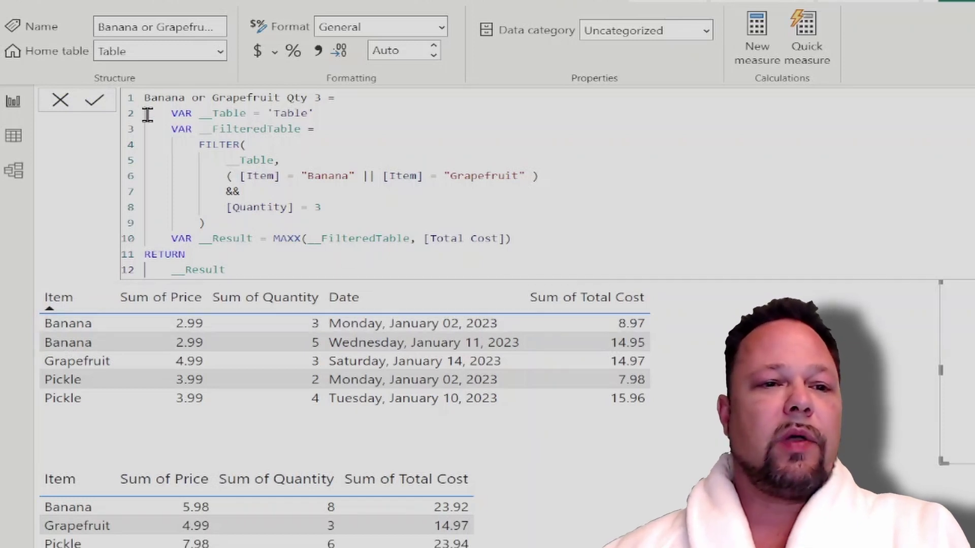
pyautogui.moveTo(145, 114); pyautogui.dragTo(391, 113)
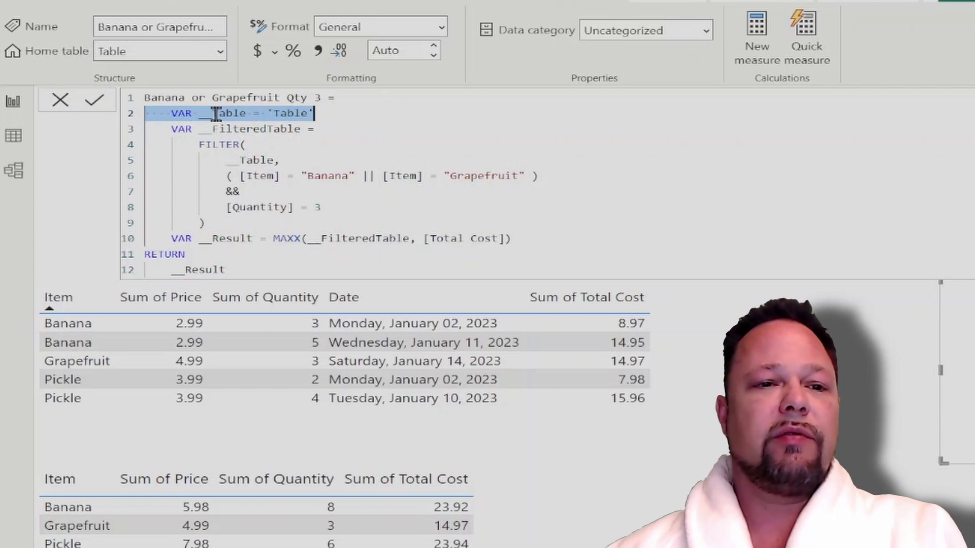
pyautogui.click(209, 127)
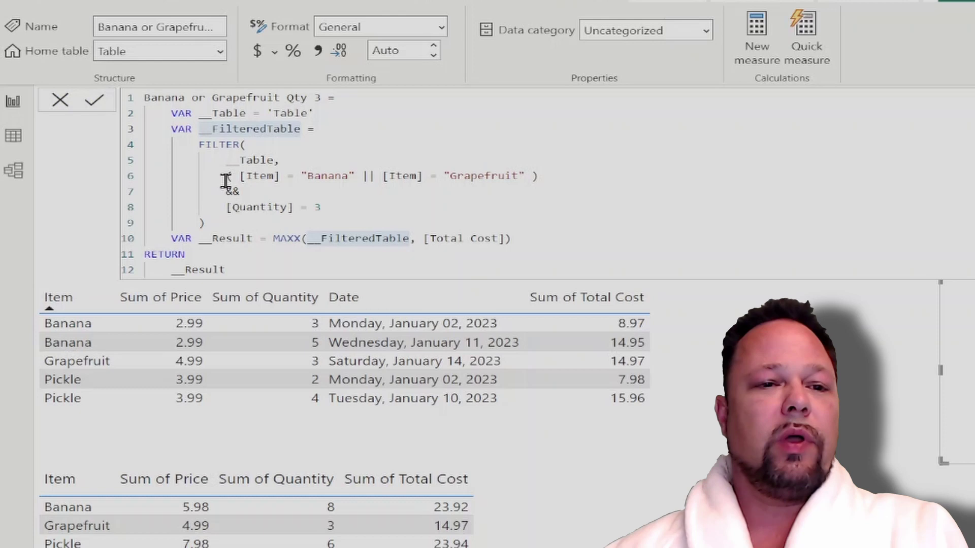
# Step: Walk through the Banana OR Grapefruit item condition in the filter
pyautogui.moveTo(226, 176); pyautogui.dragTo(585, 189)
pyautogui.click(582, 181)
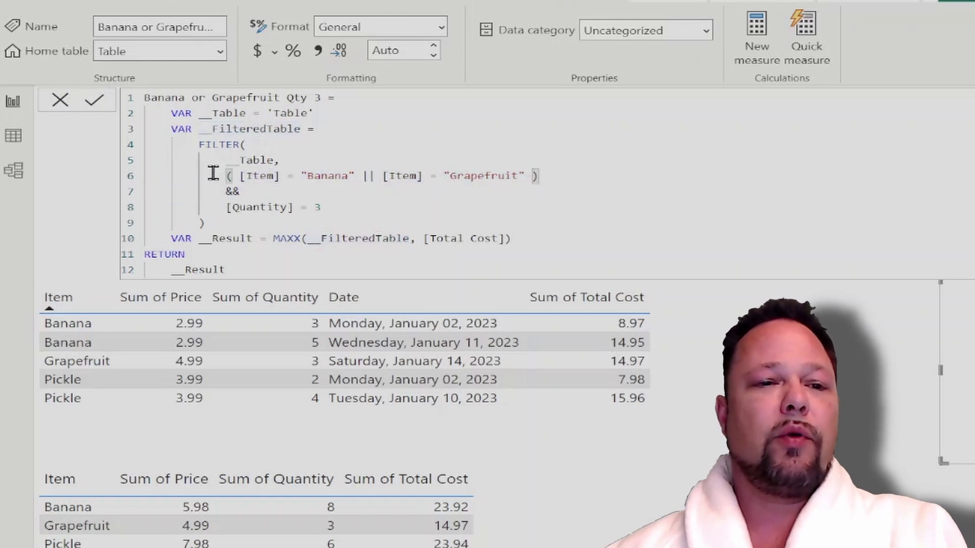
pyautogui.moveTo(227, 176); pyautogui.dragTo(537, 176)
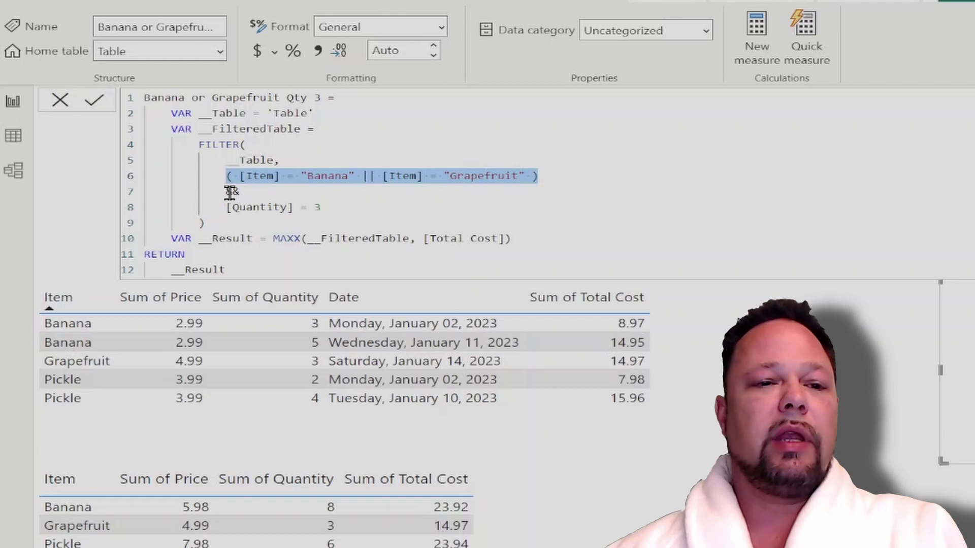
pyautogui.click(335, 176)
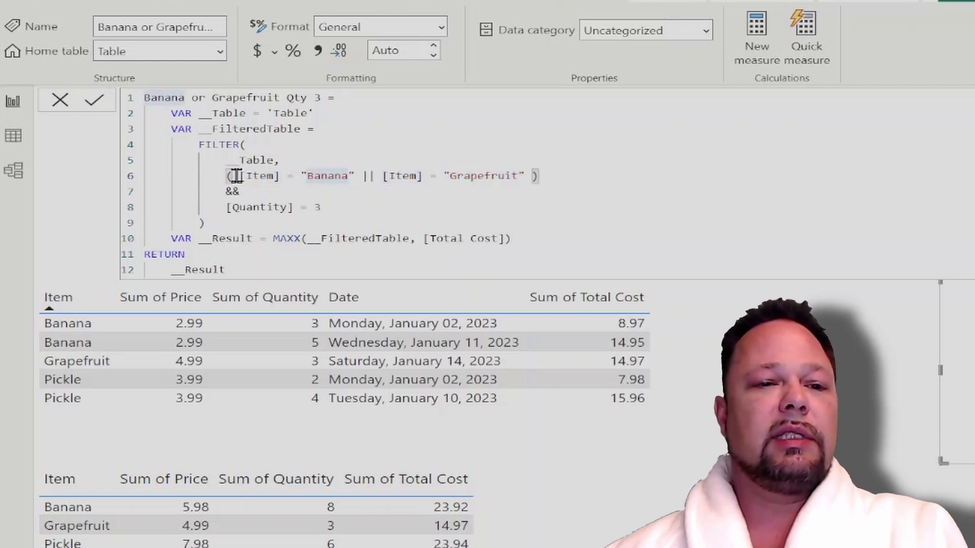
pyautogui.moveTo(240, 175); pyautogui.dragTo(355, 175)
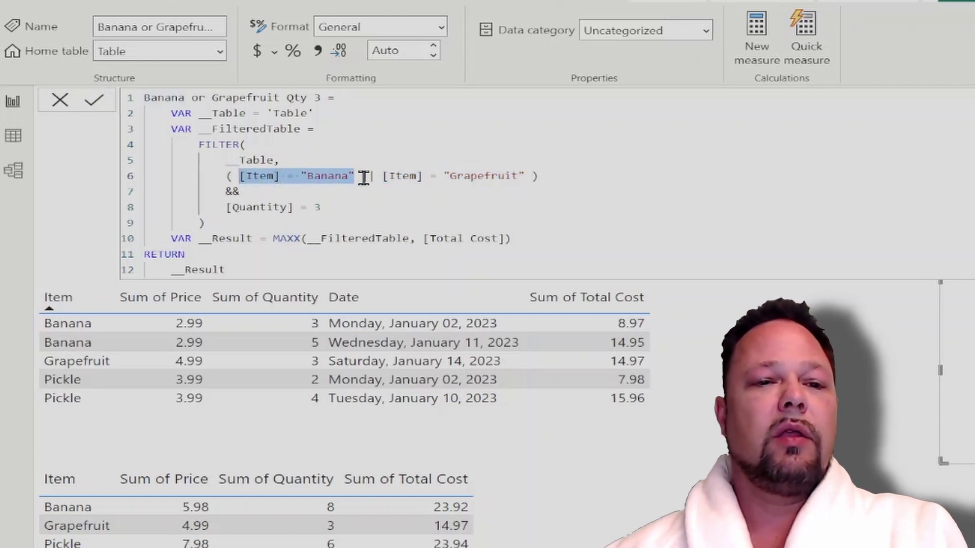
pyautogui.click(362, 176)
pyautogui.doubleClick(368, 176)
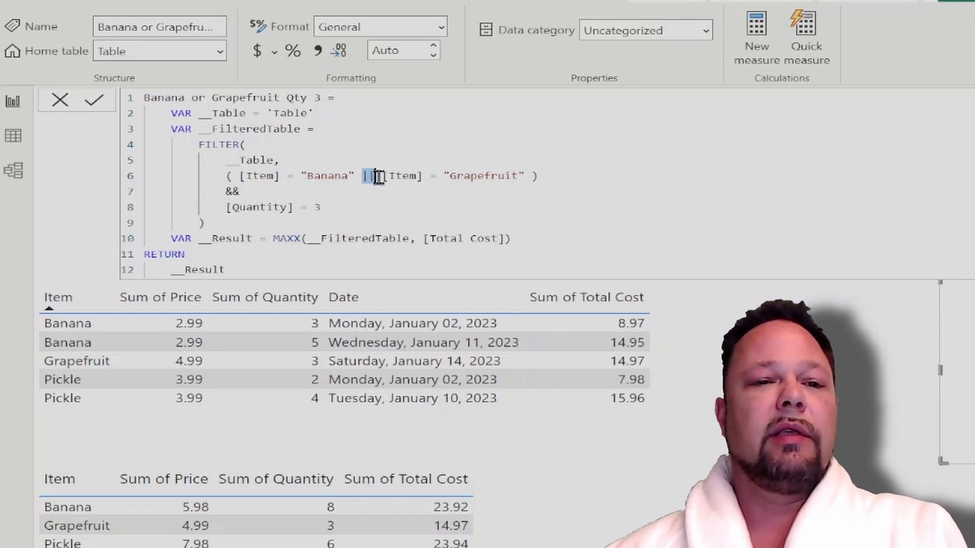
pyautogui.moveTo(383, 176); pyautogui.dragTo(525, 176)
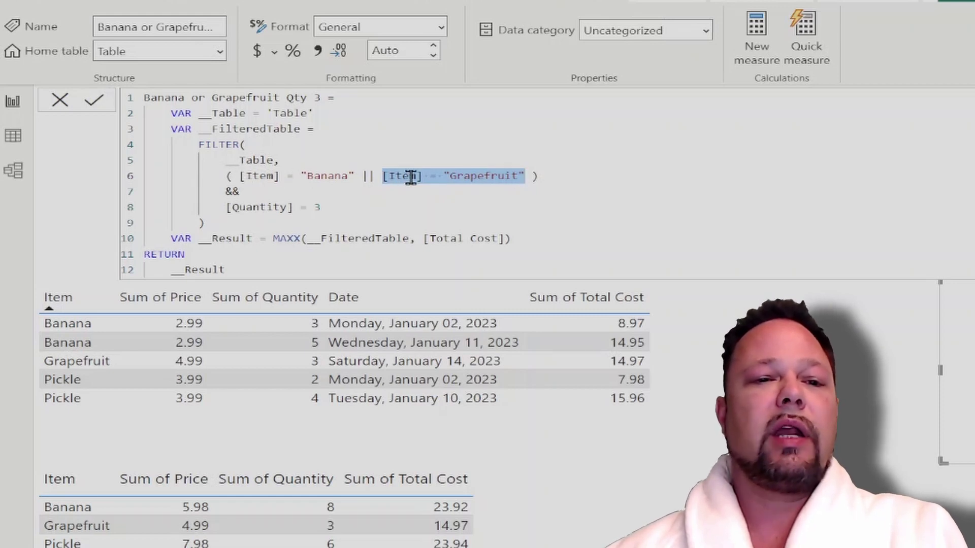
pyautogui.click(228, 176)
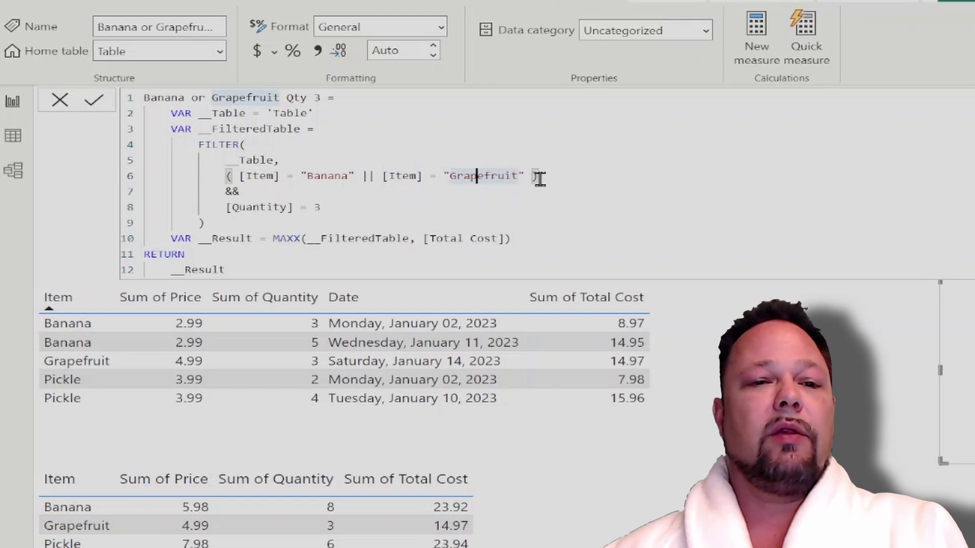
pyautogui.moveTo(538, 179); pyautogui.dragTo(110, 184)
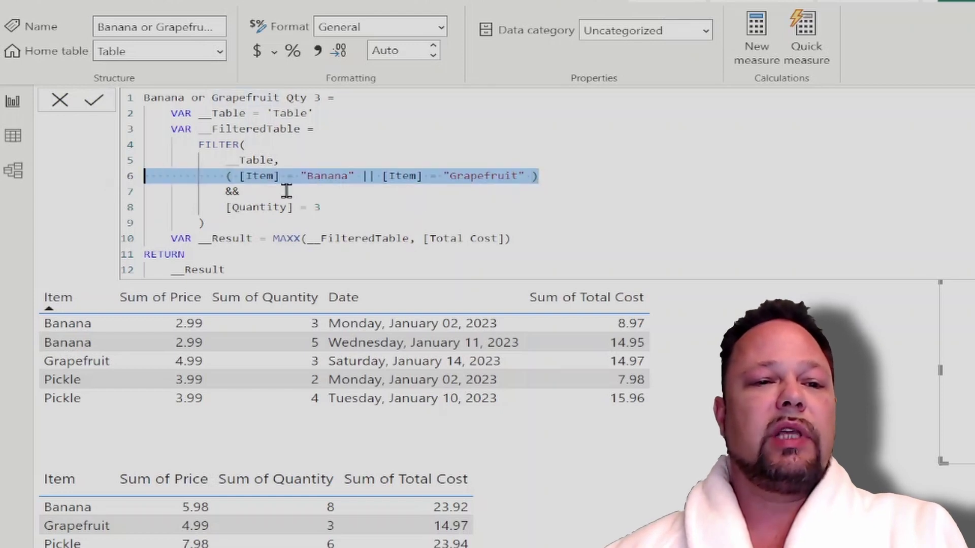
# Step: Explain the AND Quantity = 3 condition and the MAXX result line
pyautogui.click(300, 192)
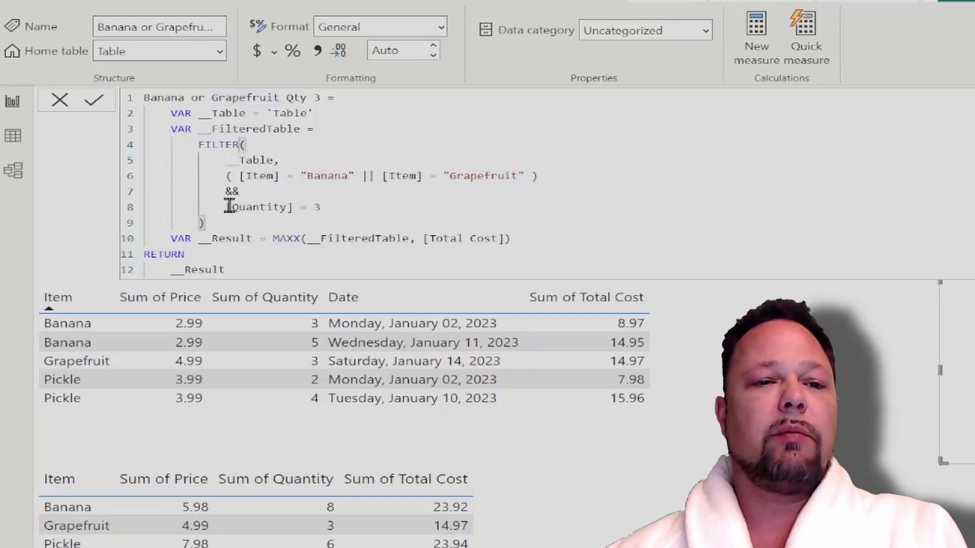
pyautogui.moveTo(228, 208); pyautogui.dragTo(351, 209)
pyautogui.click(351, 209)
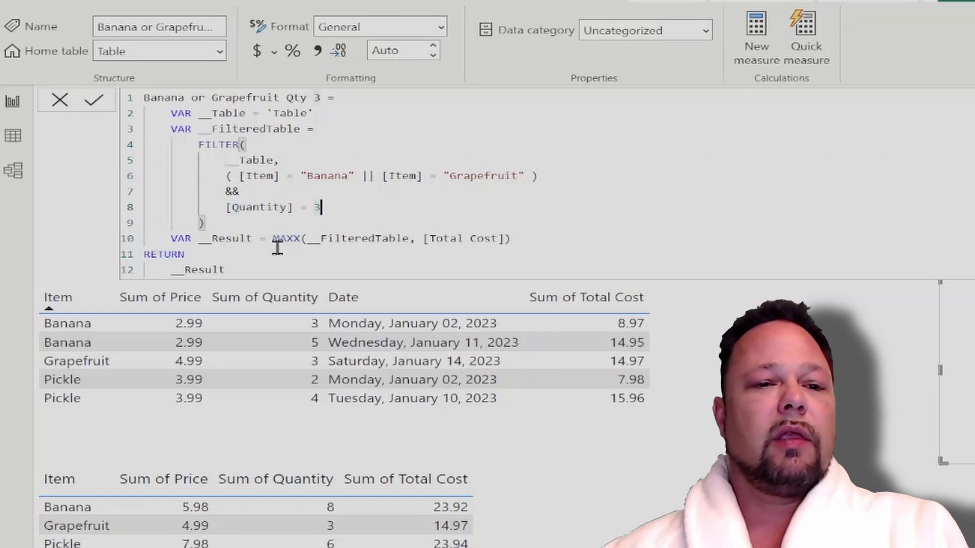
pyautogui.moveTo(273, 237); pyautogui.dragTo(303, 238)
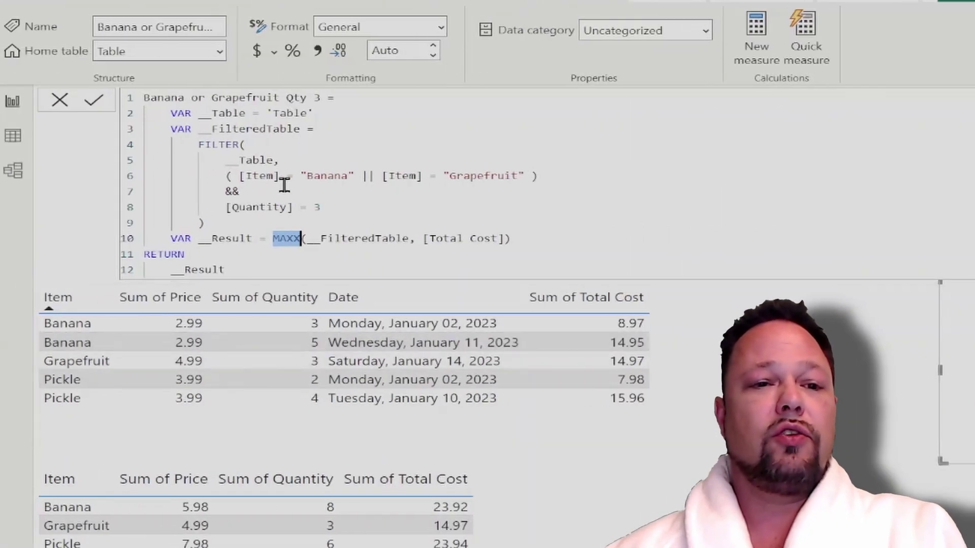
pyautogui.moveTo(218, 222); pyautogui.dragTo(126, 136)
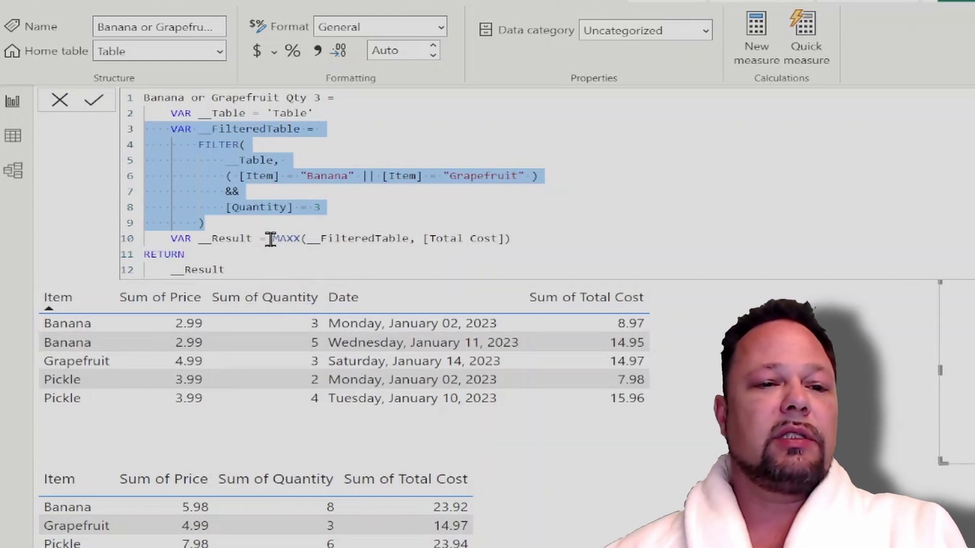
# Step: Replace MAXX with MINX and commit the measure so the card shows 8.97
pyautogui.moveTo(271, 240); pyautogui.dragTo(304, 240)
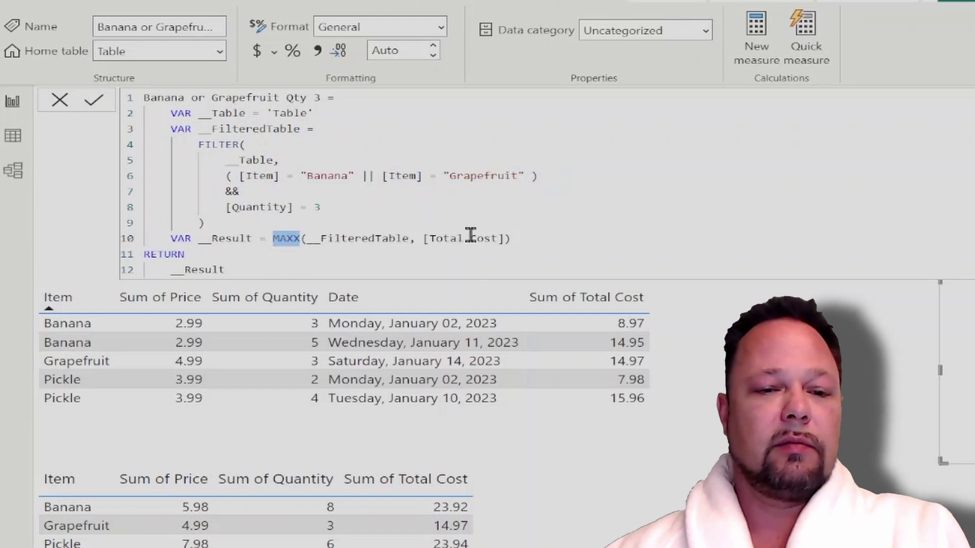
pyautogui.write('MINX')
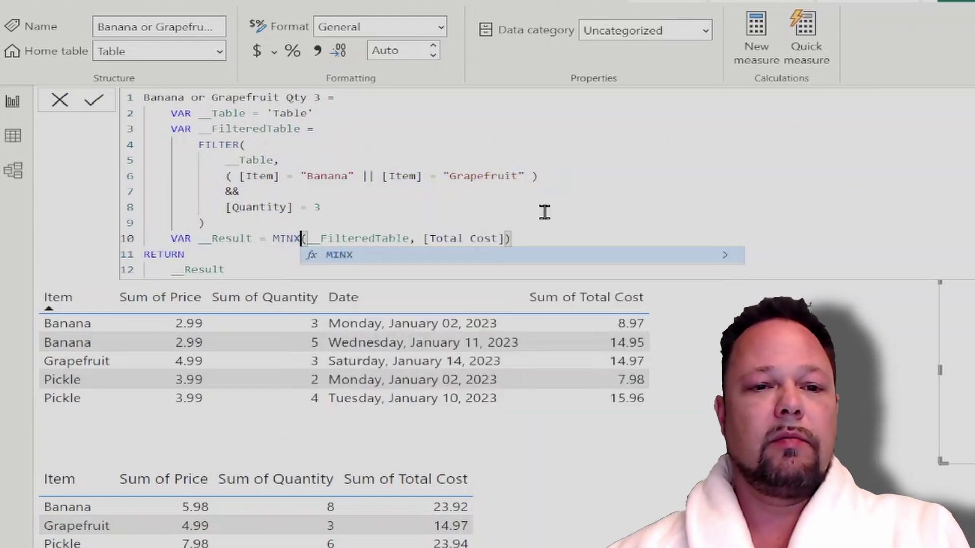
pyautogui.click(557, 236)
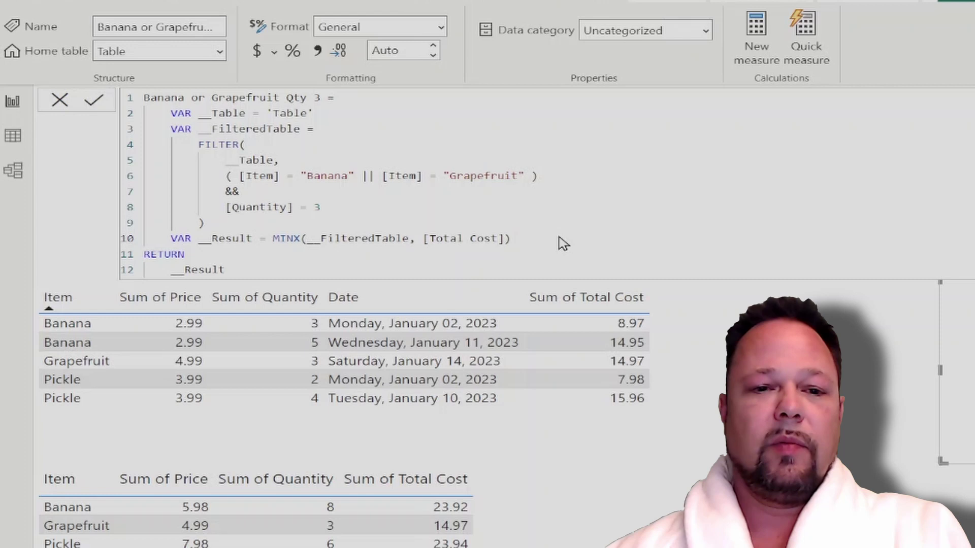
pyautogui.hotkey('ctrl', 'End')
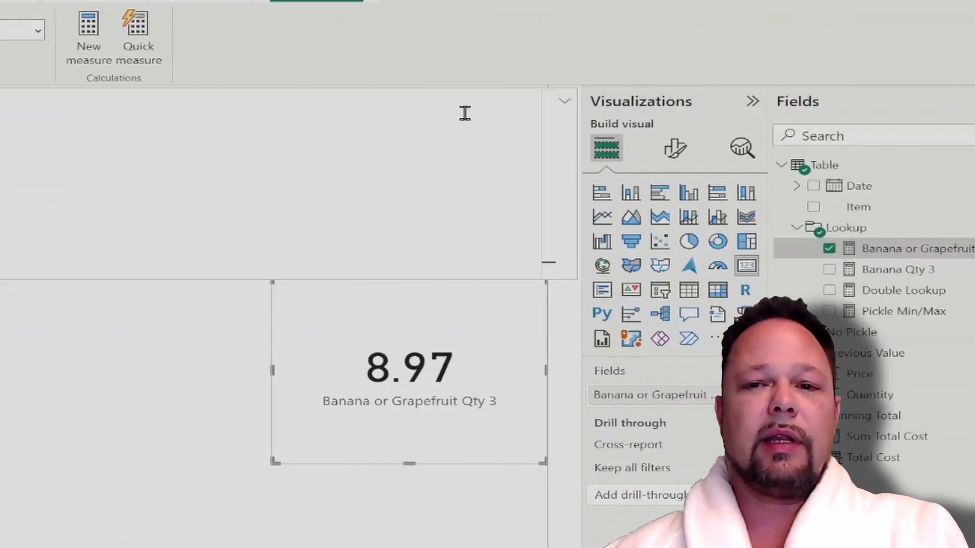
# Step: Review the Double Lookup MaxDate/Result formula and show it in the summary table: 14.95, 14.97, 15.96
pyautogui.click(564, 100)
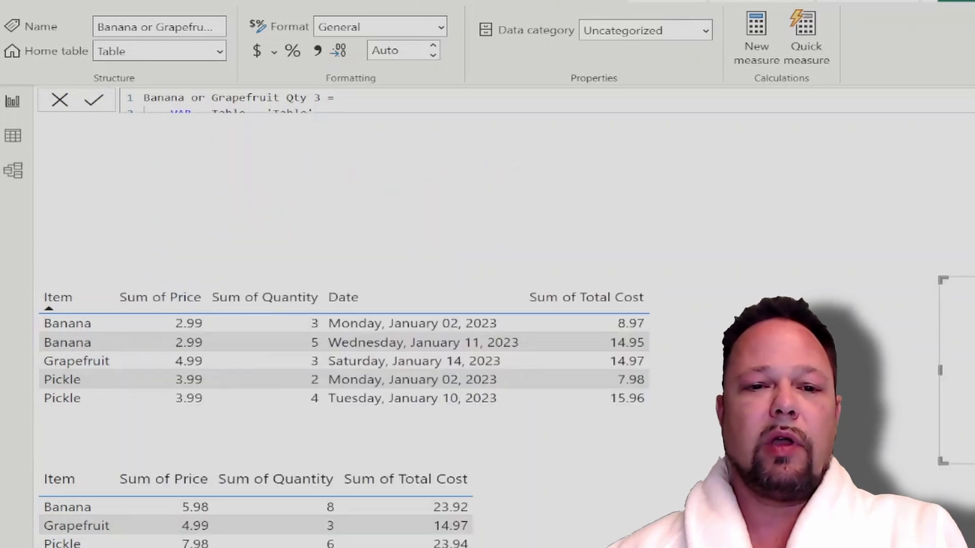
pyautogui.click(949, 244)
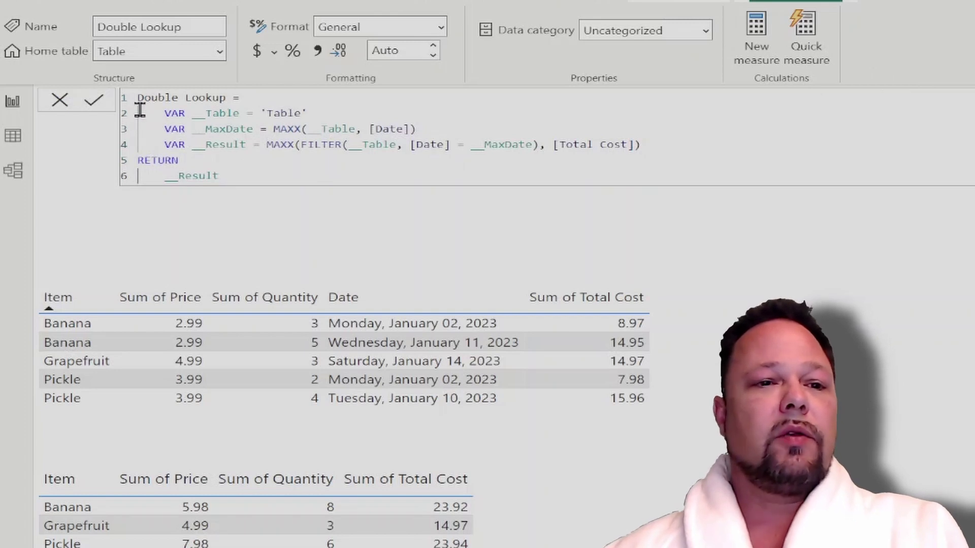
pyautogui.moveTo(139, 111); pyautogui.dragTo(380, 110)
pyautogui.click(189, 128)
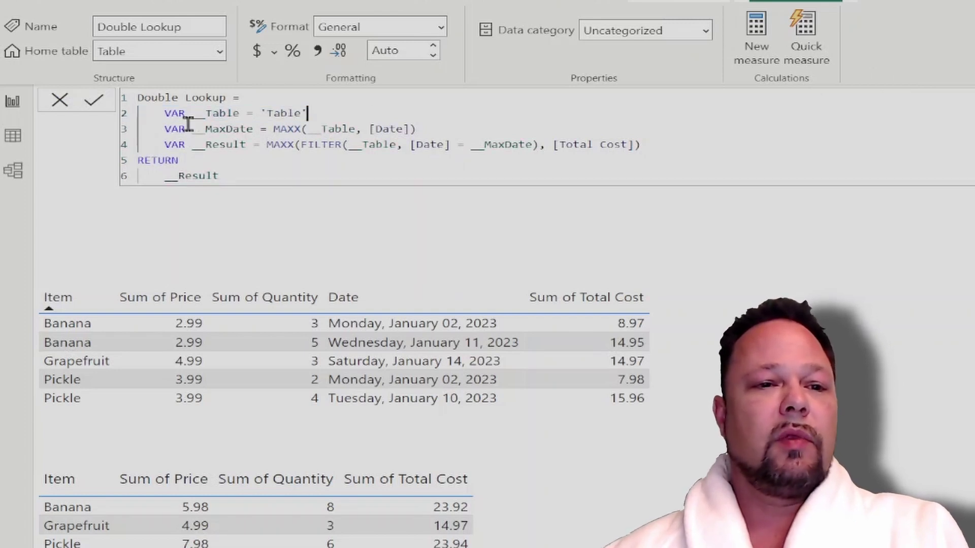
pyautogui.click(164, 129)
pyautogui.moveTo(219, 129); pyautogui.dragTo(255, 131)
pyautogui.doubleClick(295, 128)
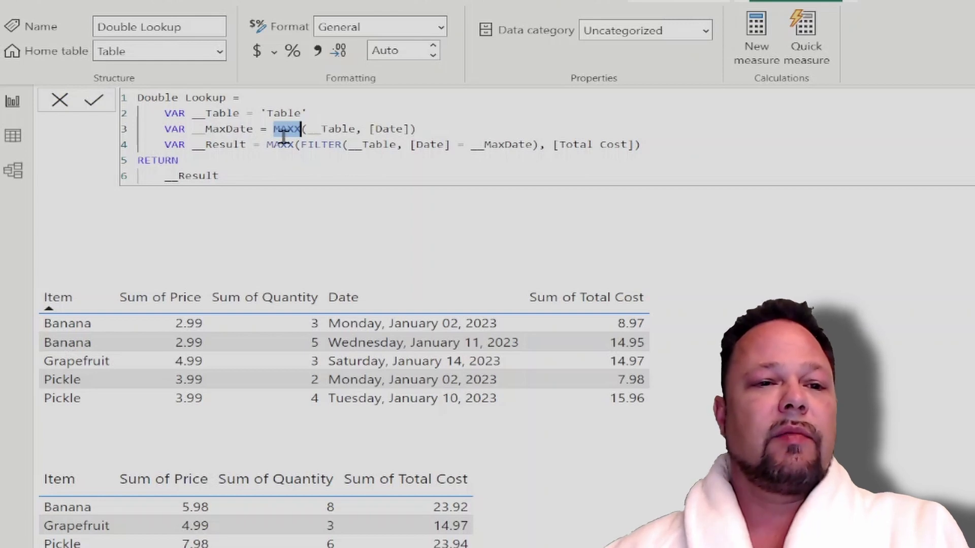
pyautogui.moveTo(164, 144); pyautogui.dragTo(532, 146)
pyautogui.click(267, 144)
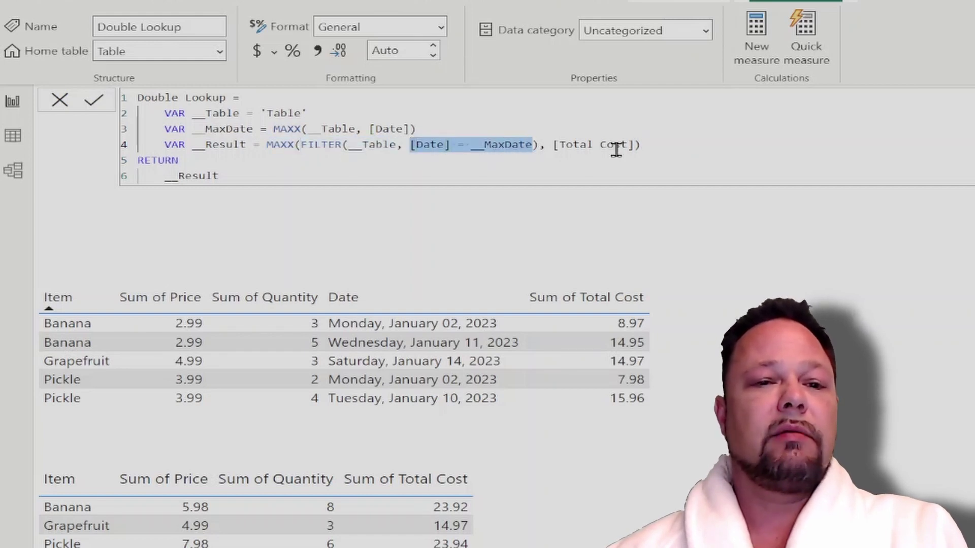
pyautogui.click(675, 173)
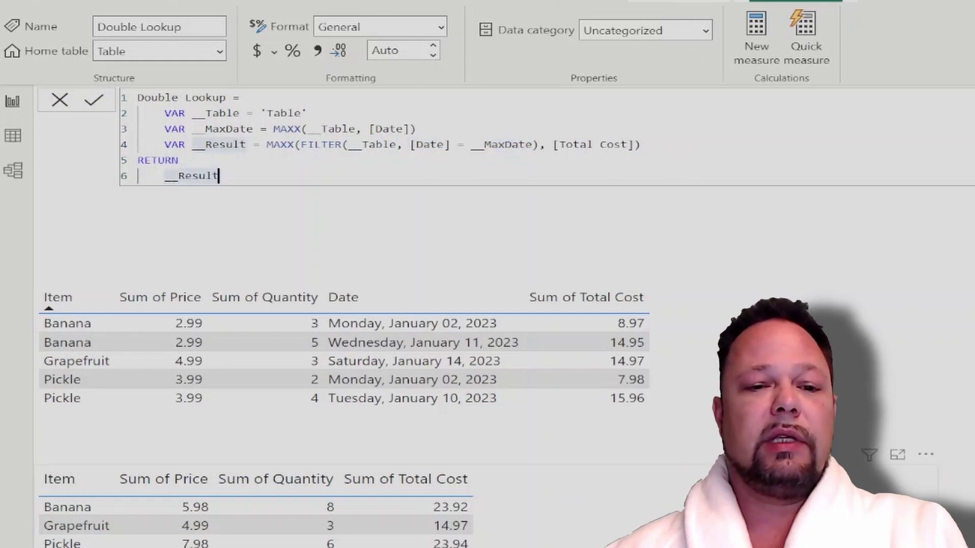
pyautogui.click(558, 508)
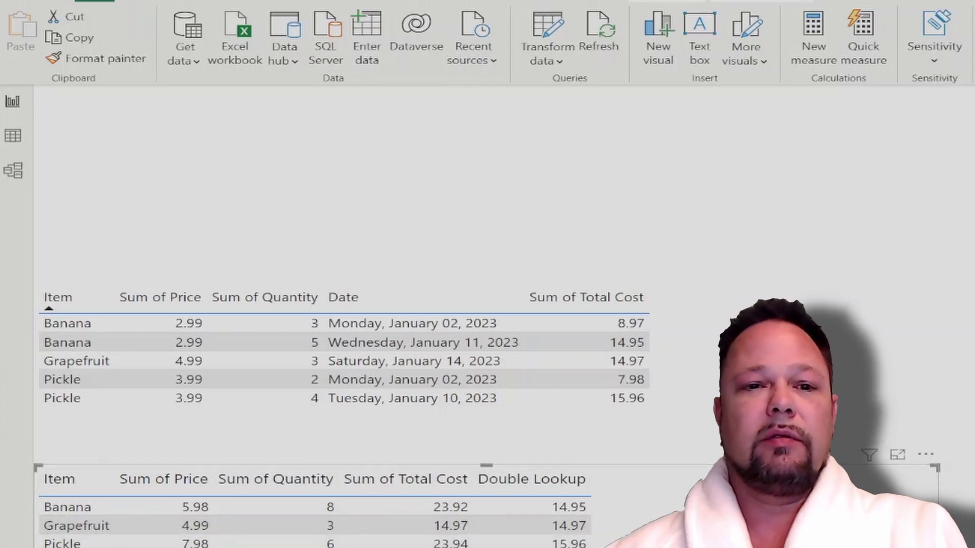
# Step: Change MAXX to MINX in the __MaxDate variable and commit, giving 8.97, 14.97, 7.98
pyautogui.doubleClick(280, 131)
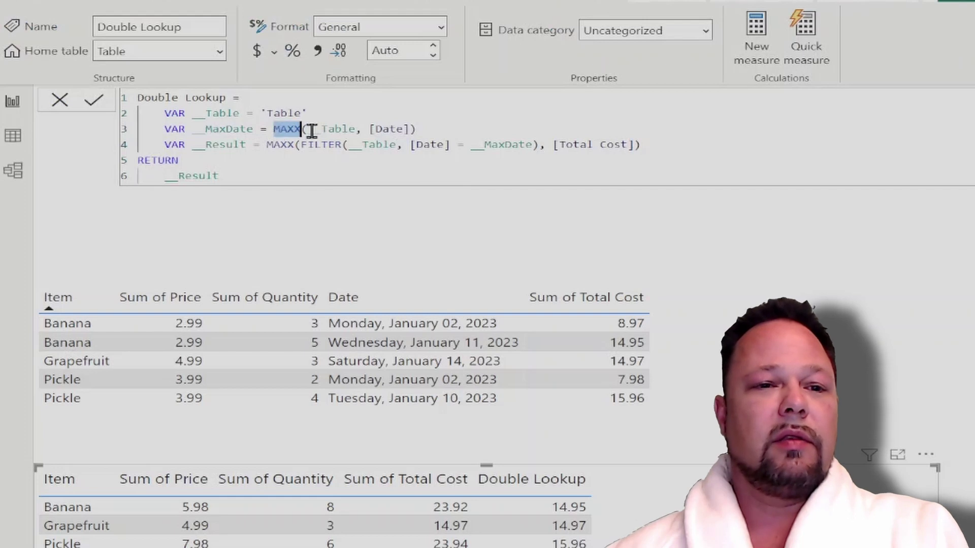
pyautogui.write('MINX')
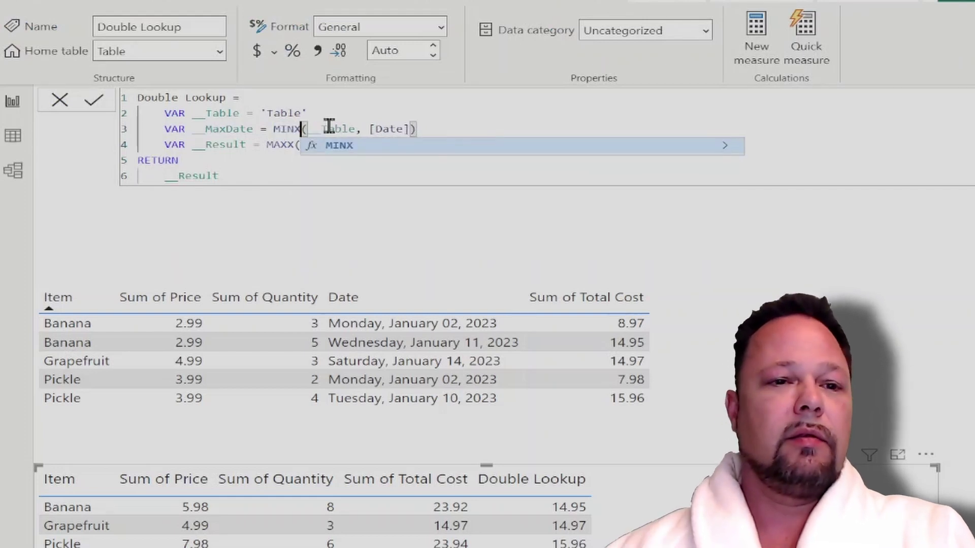
pyautogui.click(252, 173)
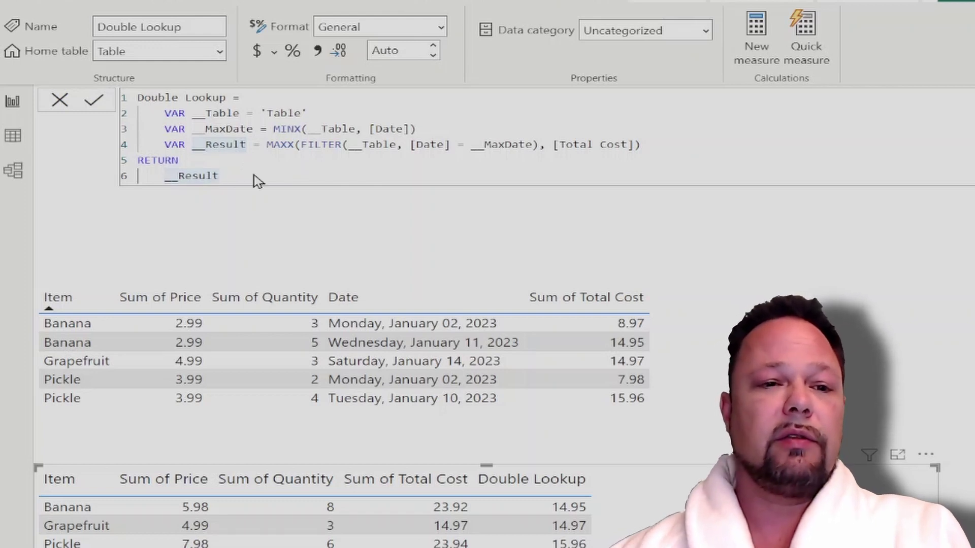
pyautogui.press('Return')
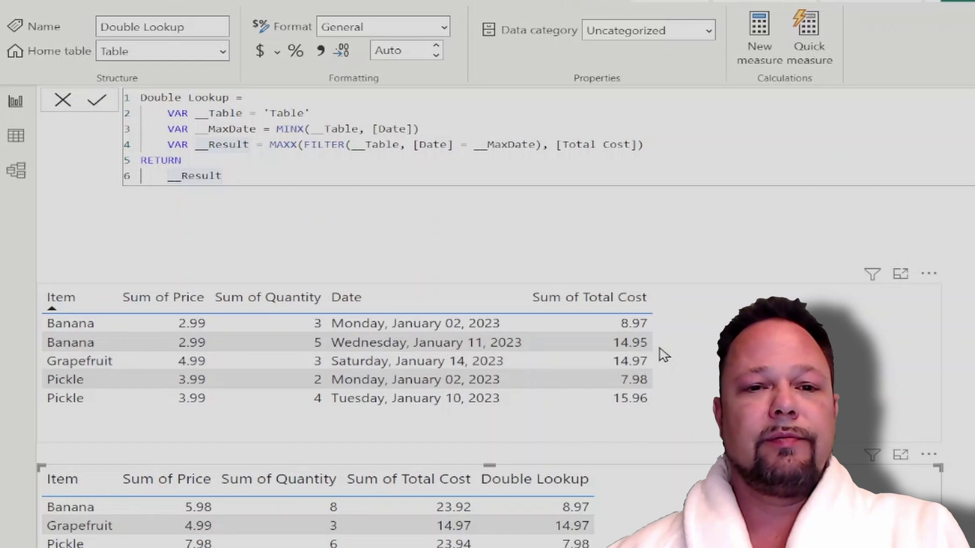
# Step: Add Double Lookup to the detailed date table visual, reviewing the MINX MaxDate line, then deselect
pyautogui.click(778, 297)
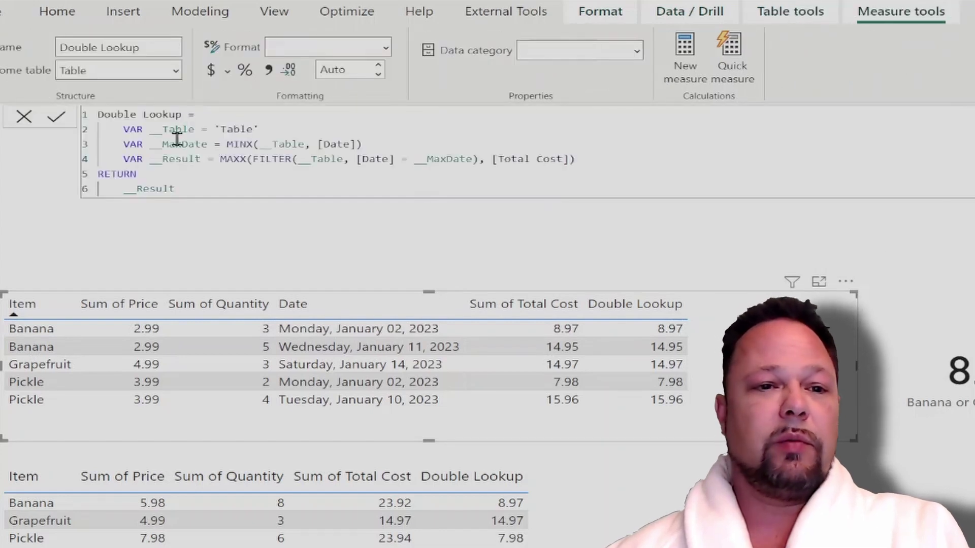
pyautogui.doubleClick(227, 145)
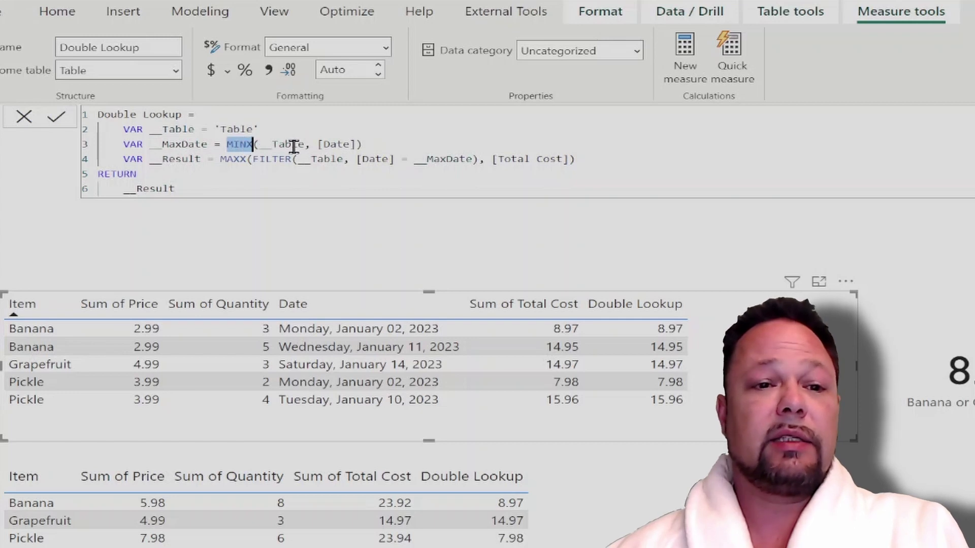
pyautogui.click(376, 144)
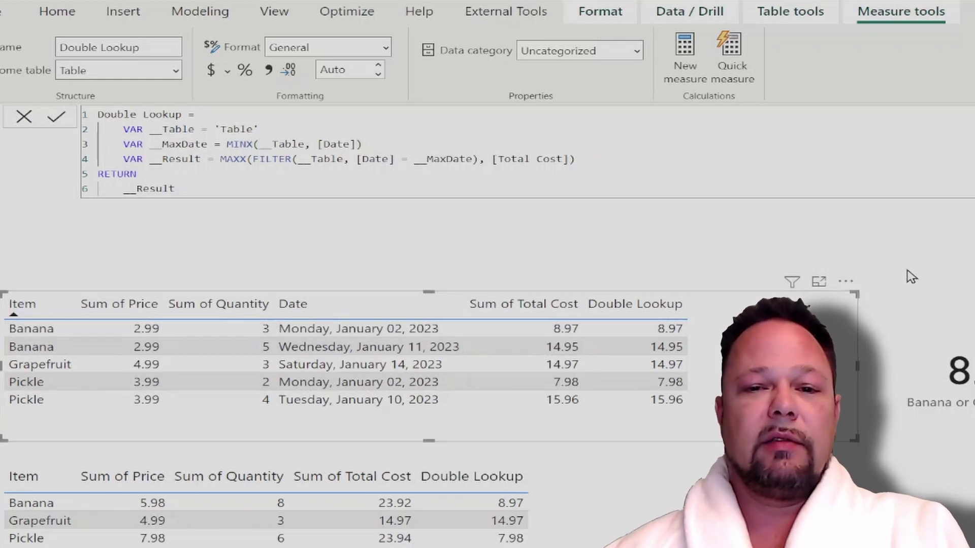
pyautogui.click(867, 259)
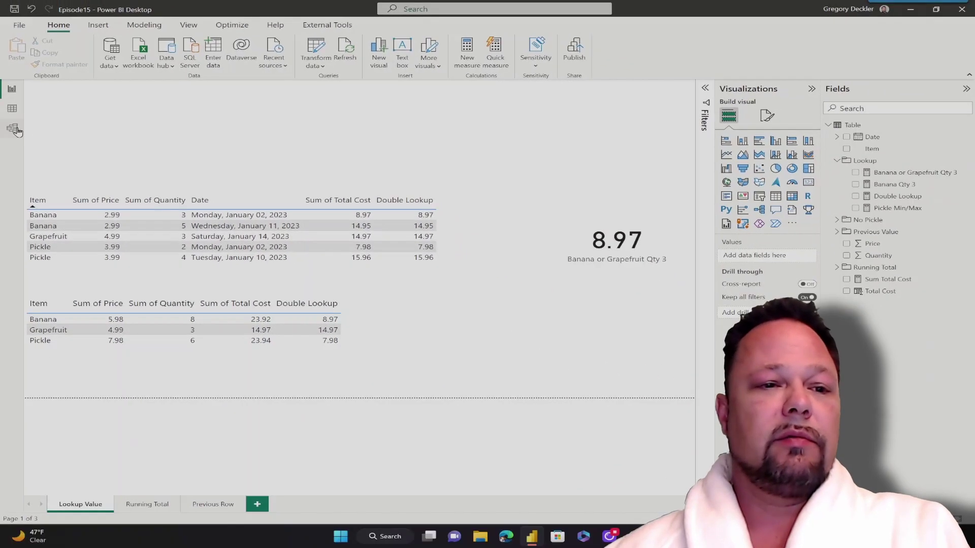
# Step: Open the Banana or Grapefruit Qty 3 measure's properties in Model view under Table > Lookup
pyautogui.click(12, 128)
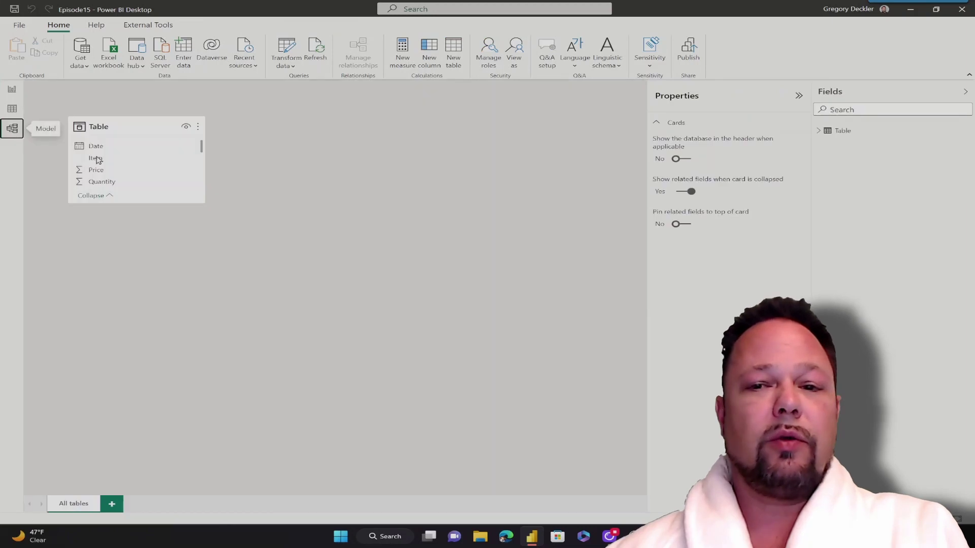
pyautogui.click(818, 130)
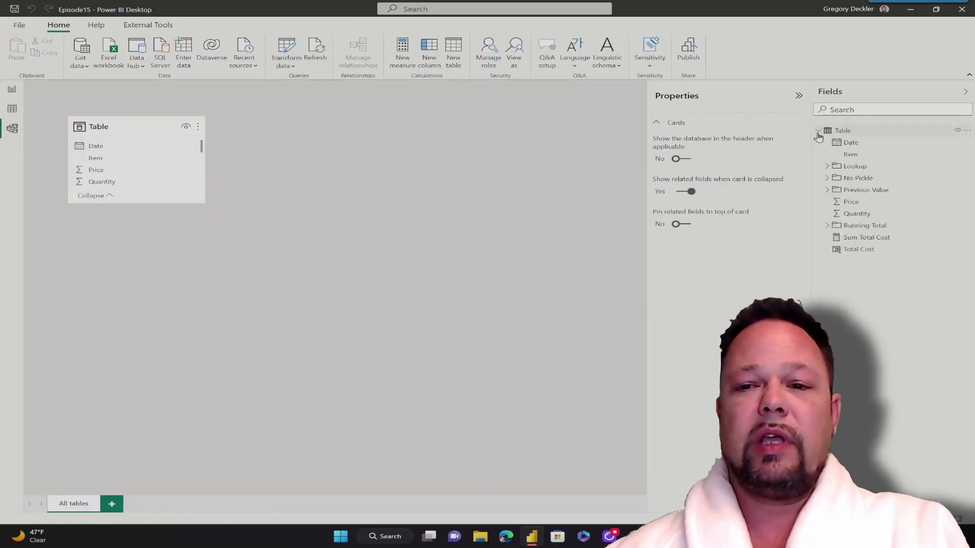
pyautogui.click(856, 167)
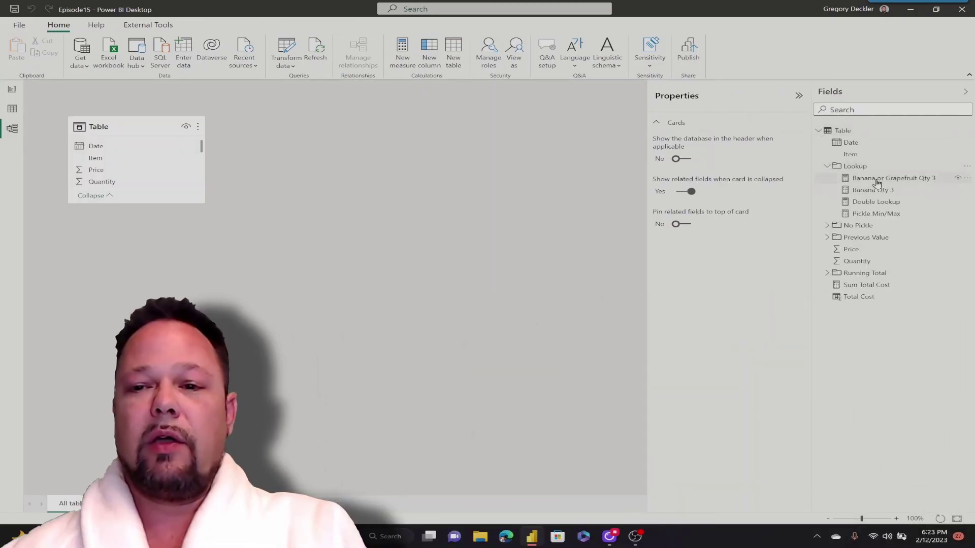
pyautogui.click(877, 178)
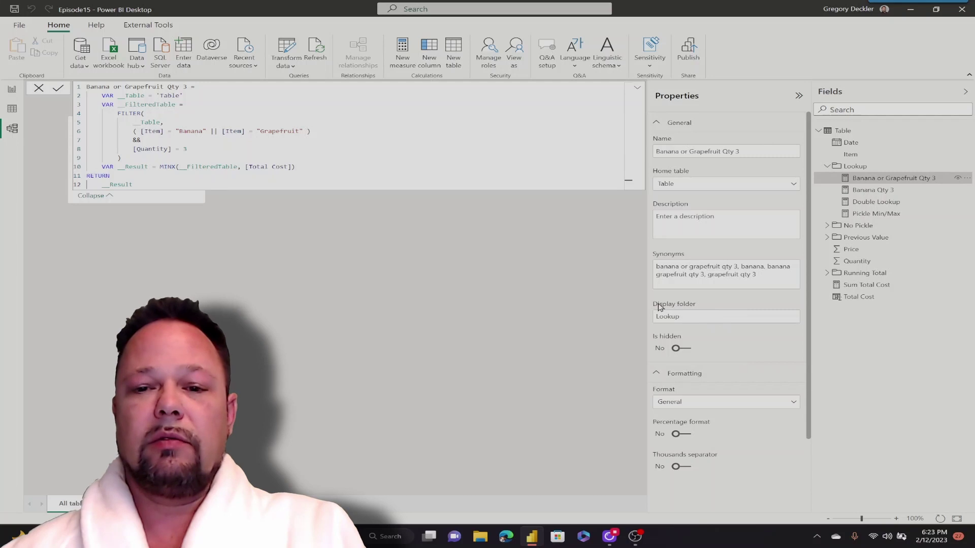
# Step: Rename its display folder to Lookup1, then revert it to Lookup
pyautogui.click(688, 317)
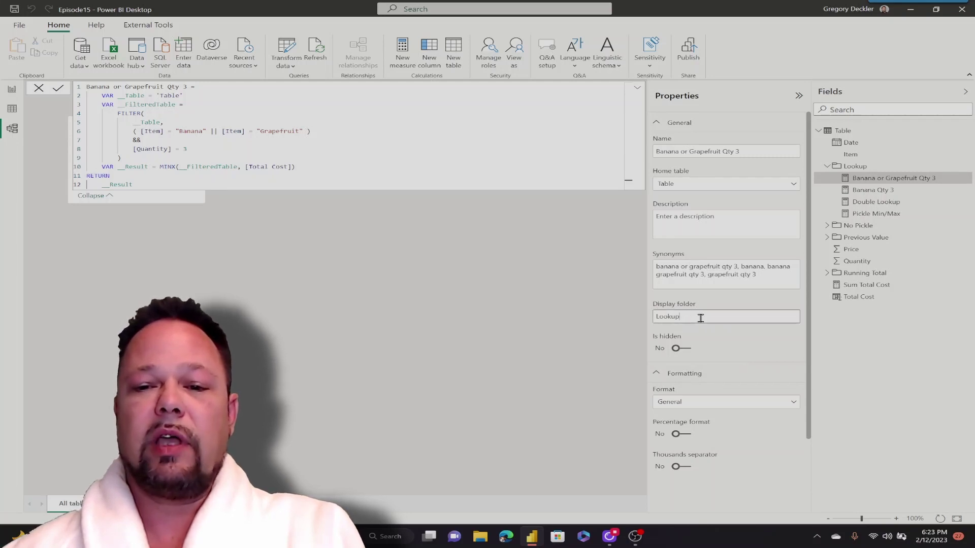
pyautogui.write('1')
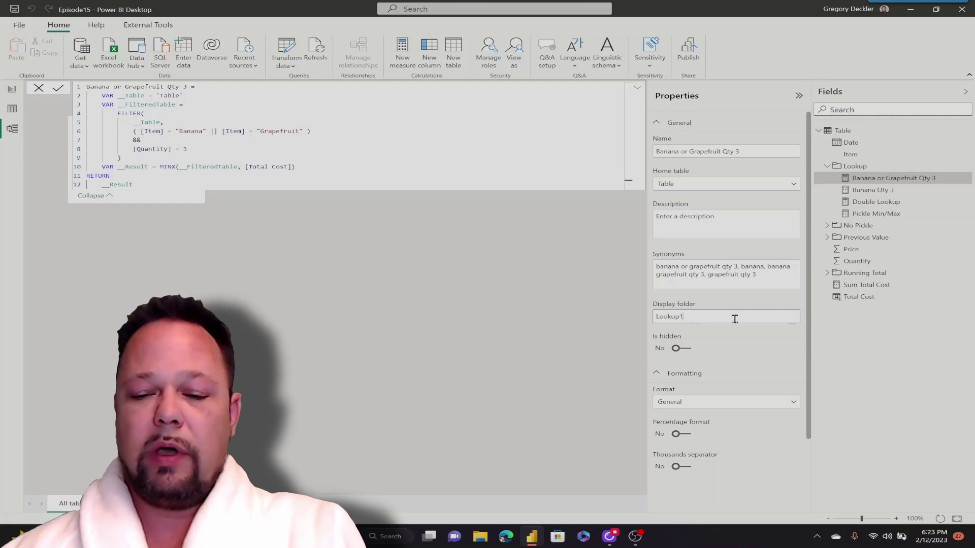
pyautogui.press('Return')
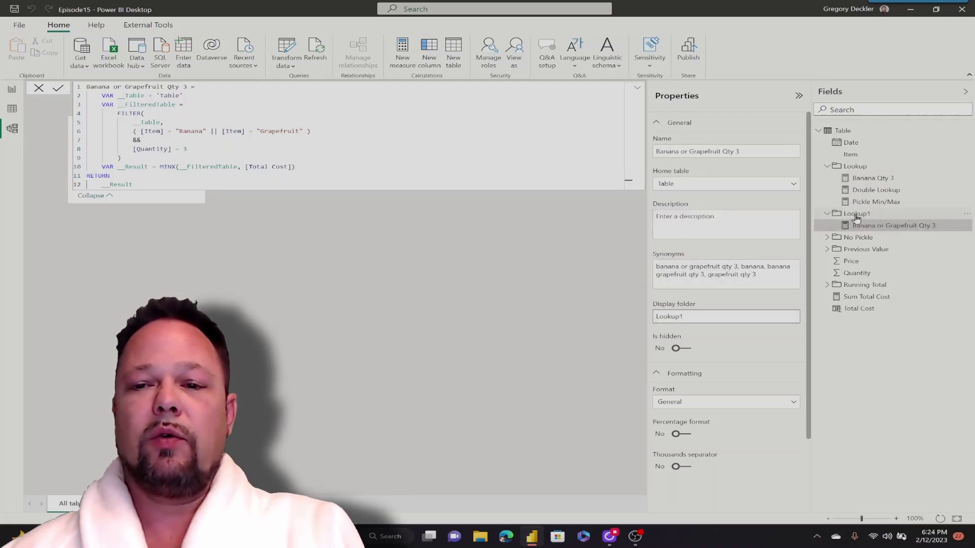
pyautogui.press('BackSpace')
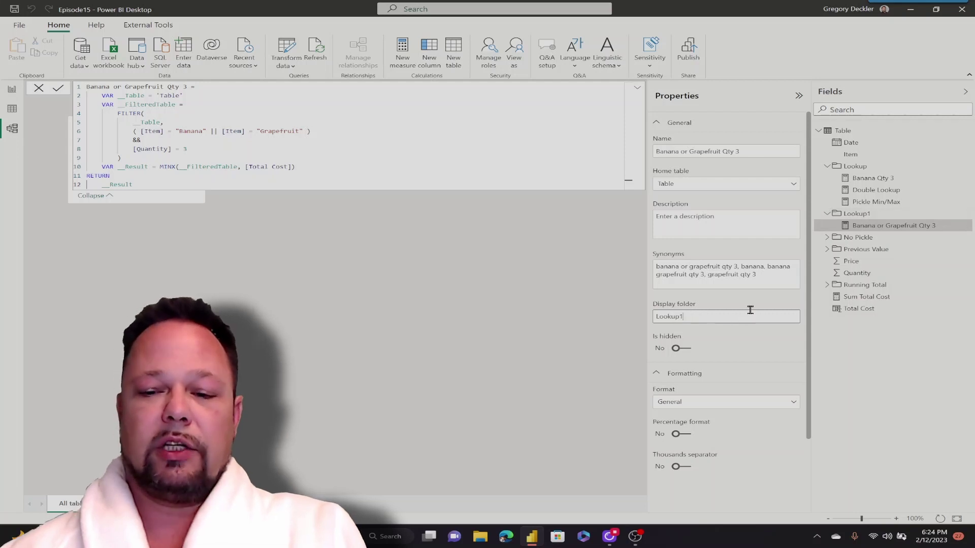
pyautogui.press('Return')
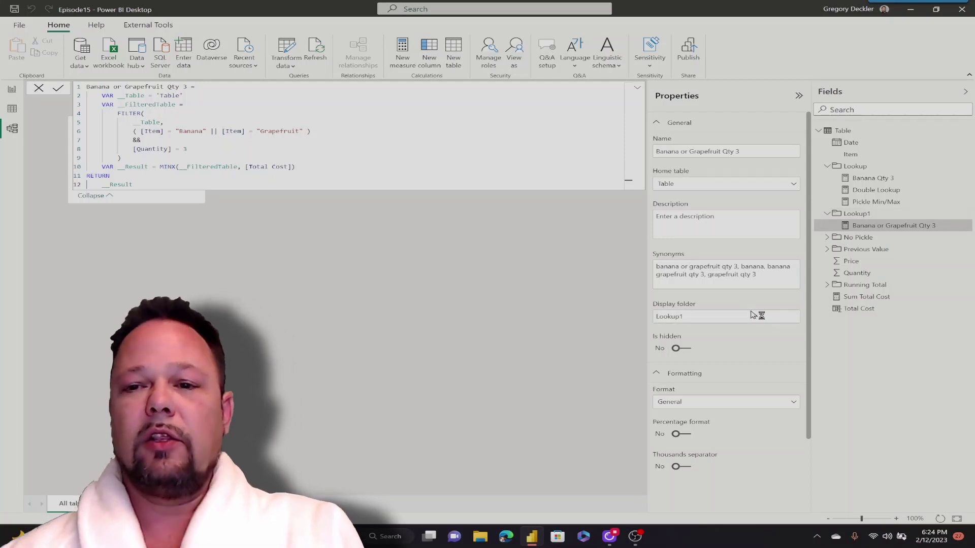